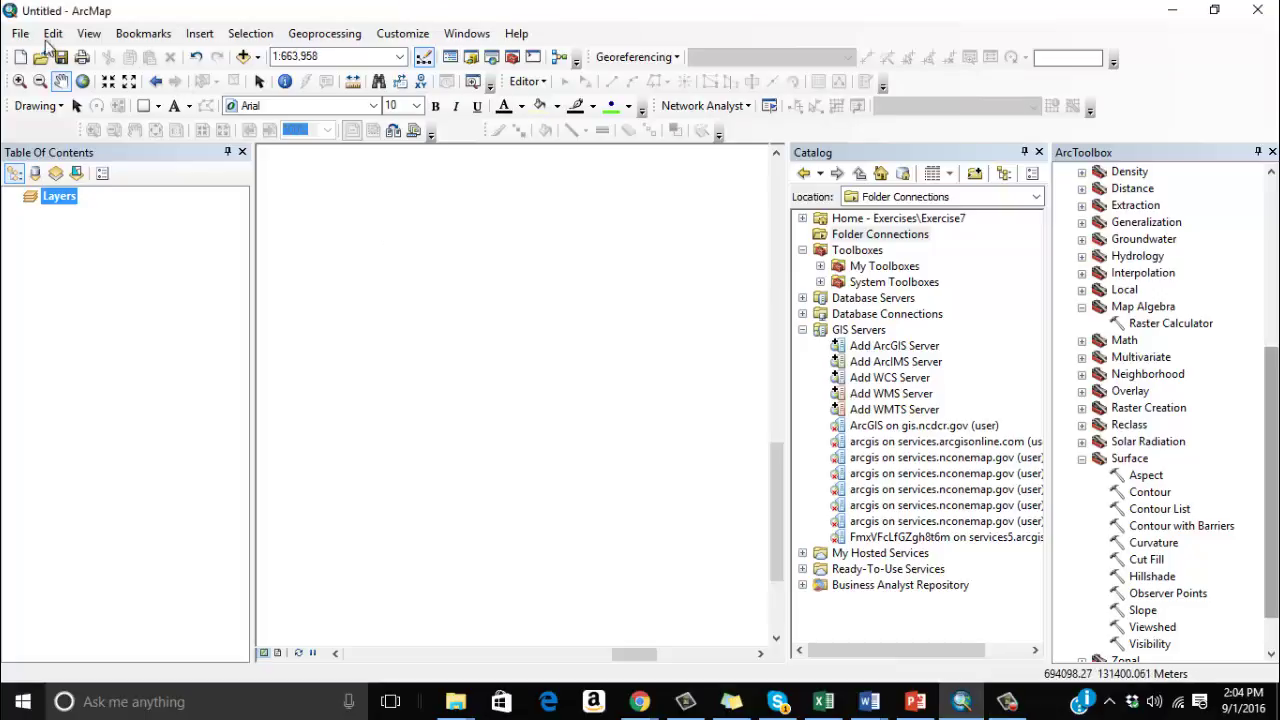
Step: Open the recent exercise7.mxd without saving the untitled map, and dismiss the load warning
left_click(20, 33)
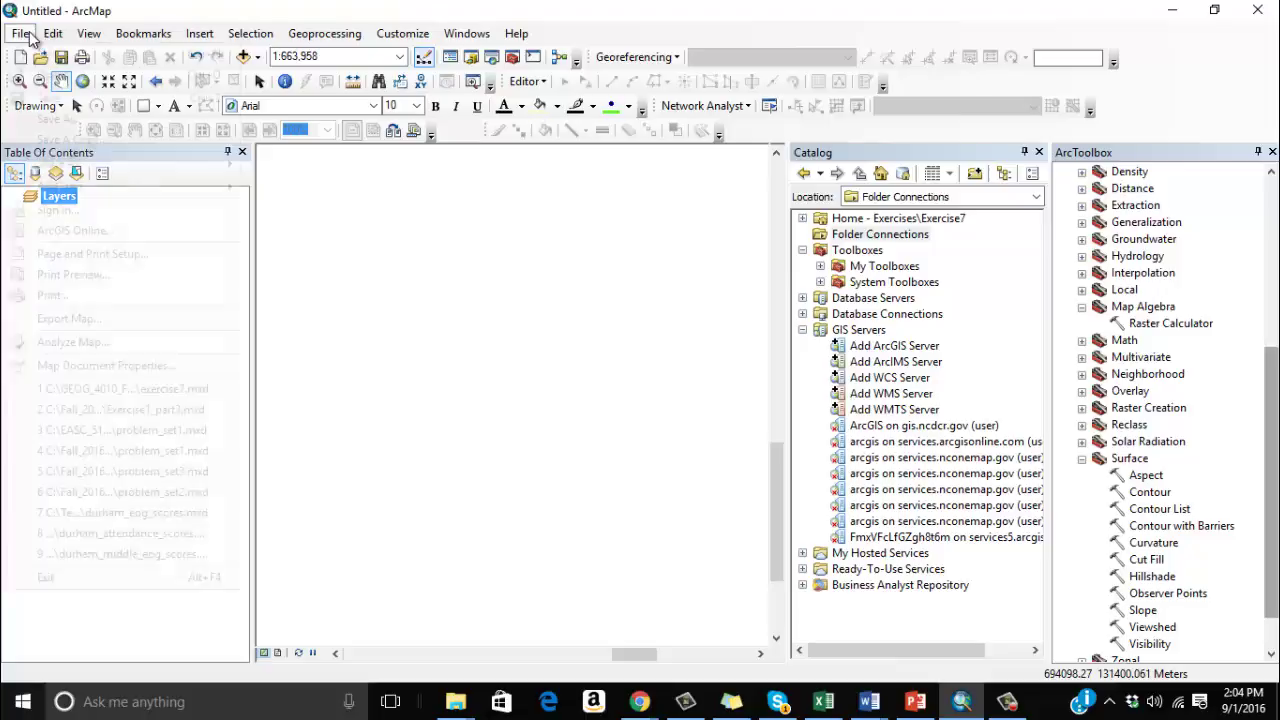
left_click(67, 388)
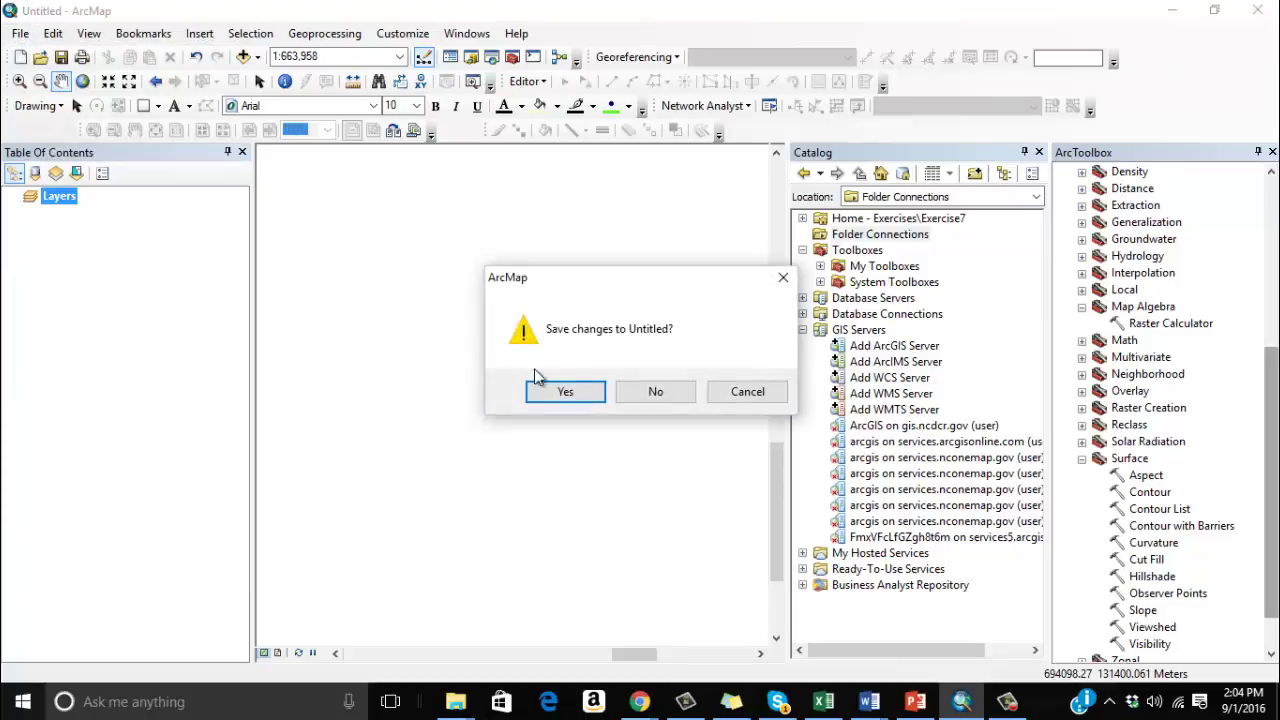
left_click(656, 391)
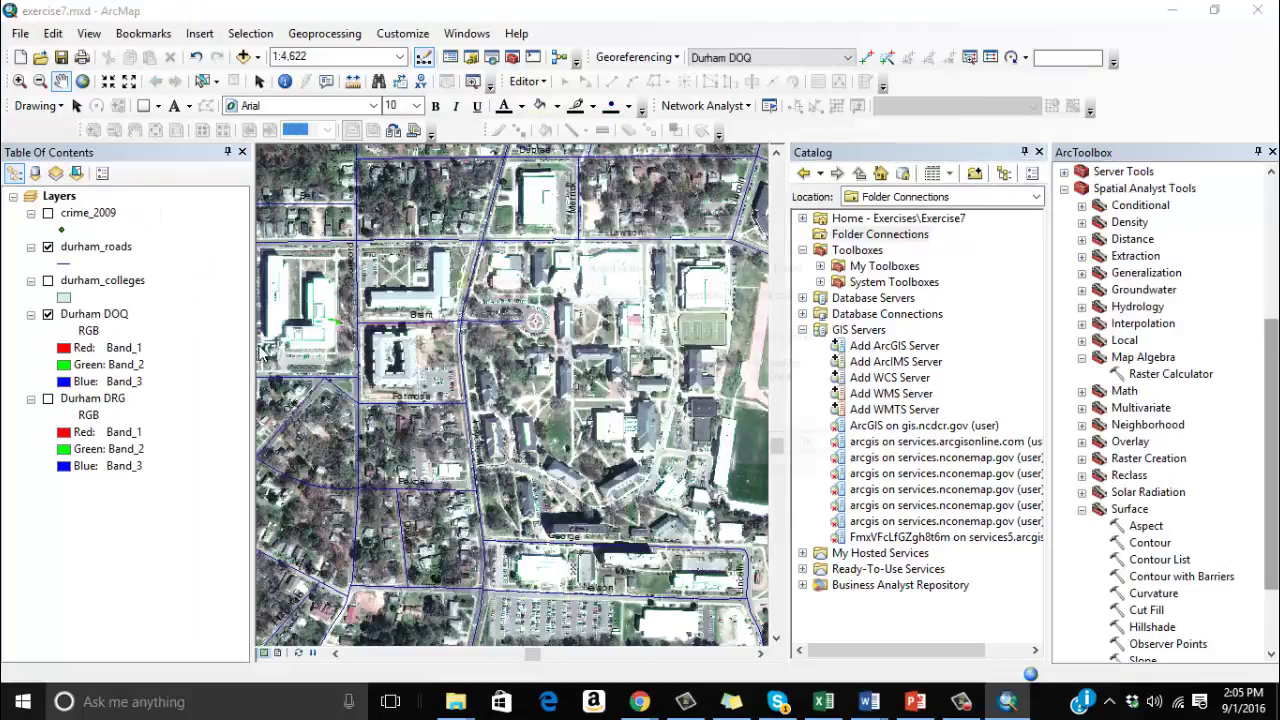
left_click(815, 447)
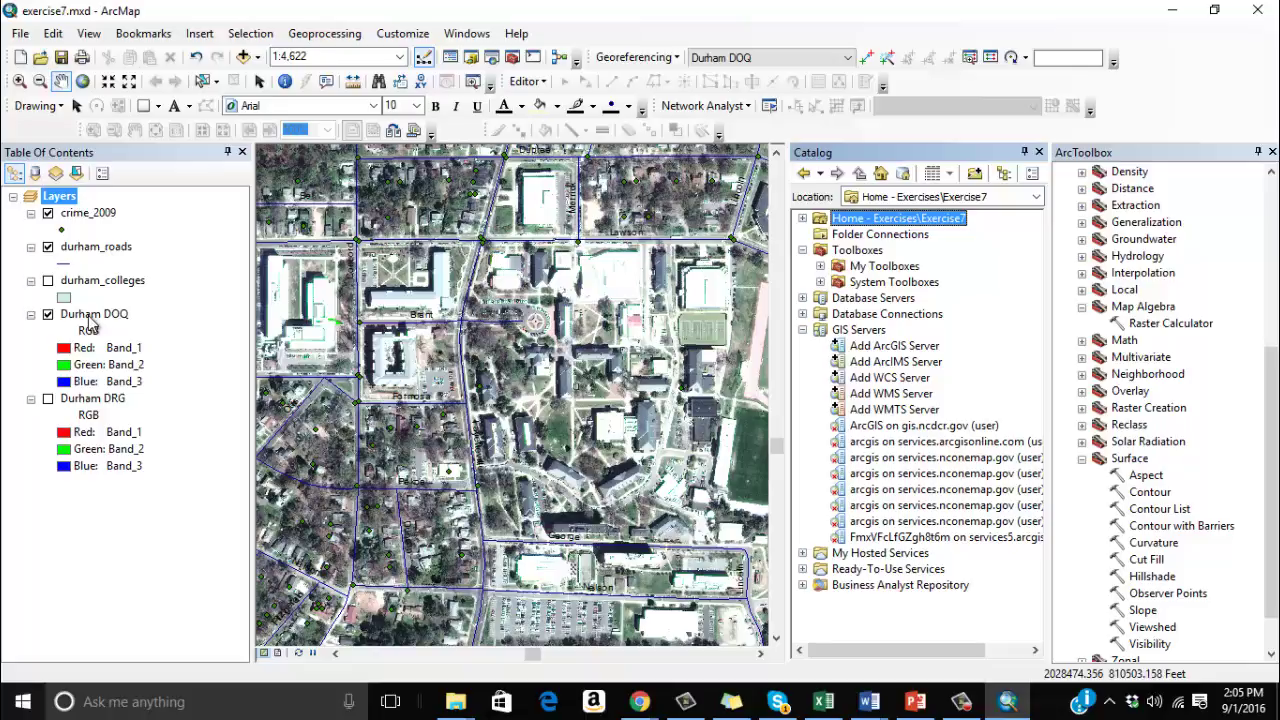
Step: Start a new Blank Map document, discarding changes to exercise7.mxd
left_click(21, 57)
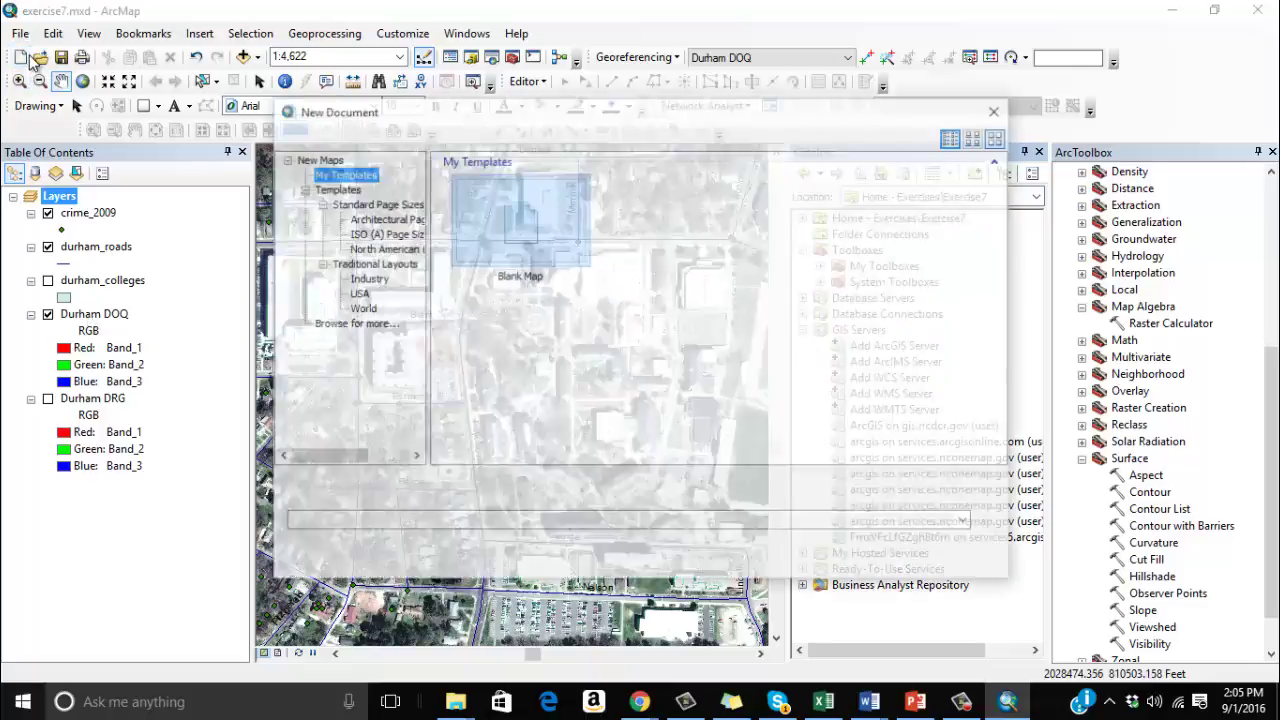
left_click(886, 556)
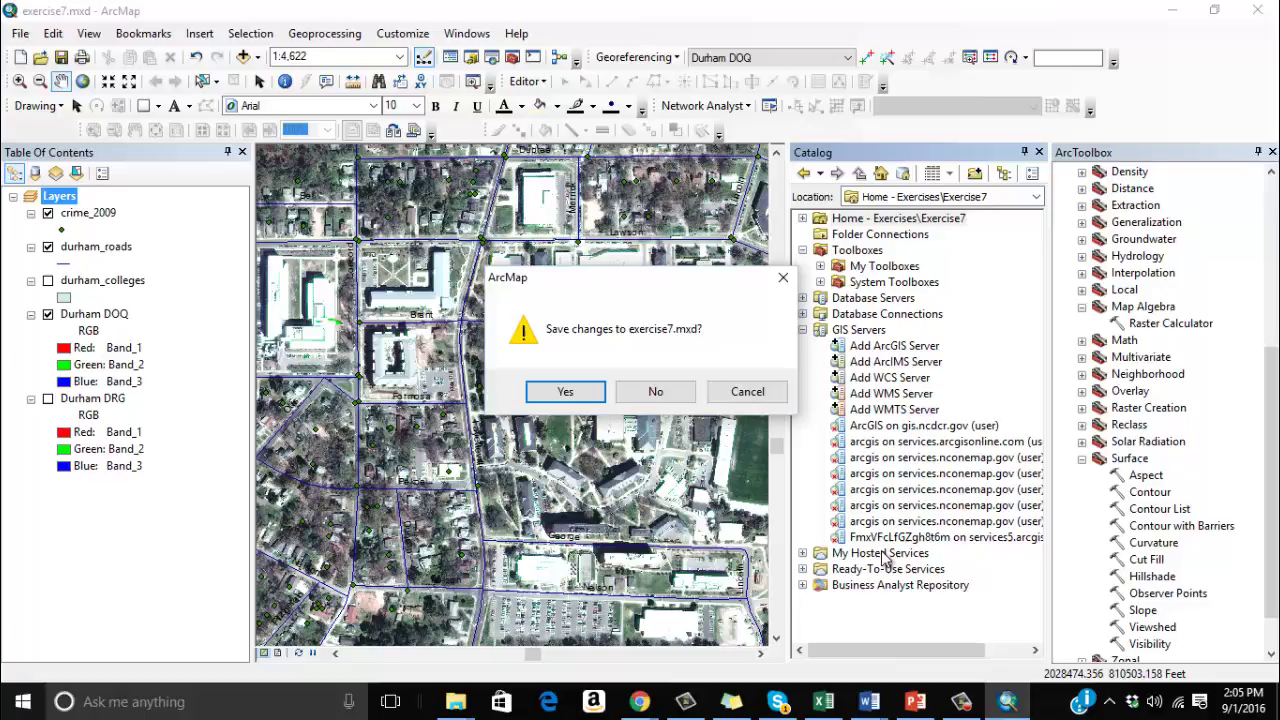
left_click(628, 390)
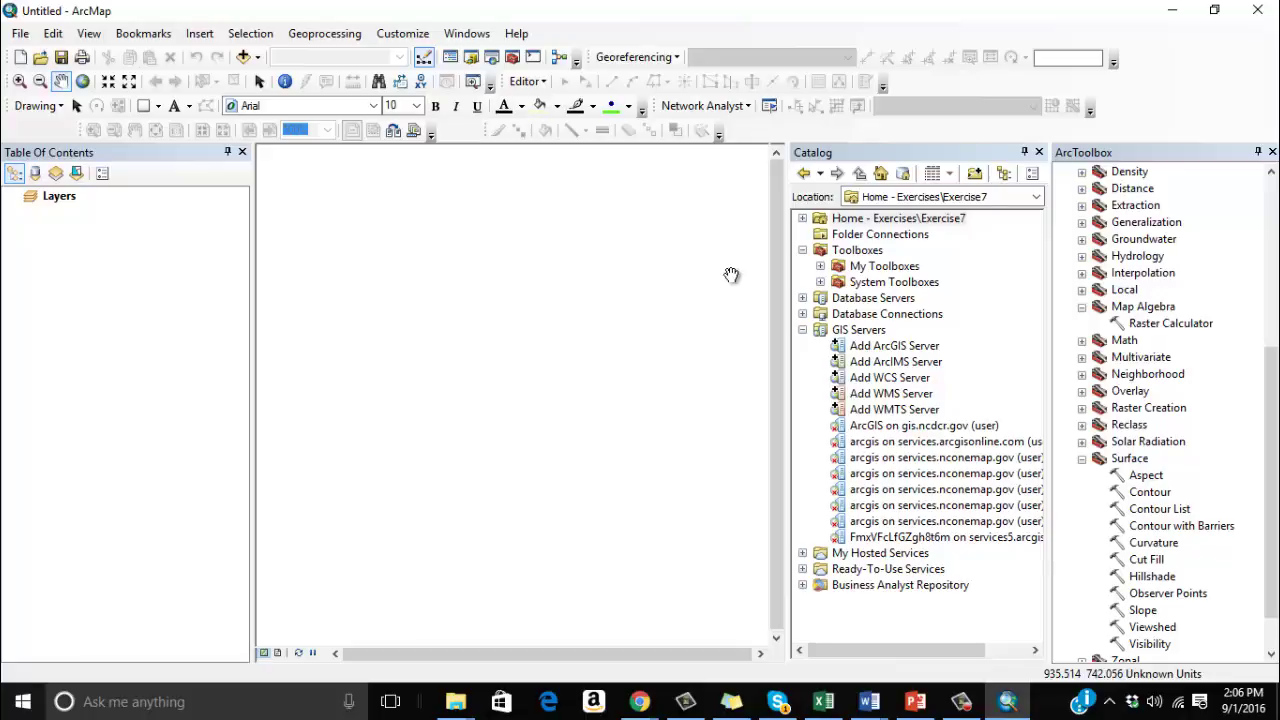
Step: Select Folder Connections in the Catalog and bring the D:\ File Explorer window over the map
left_click(848, 235)
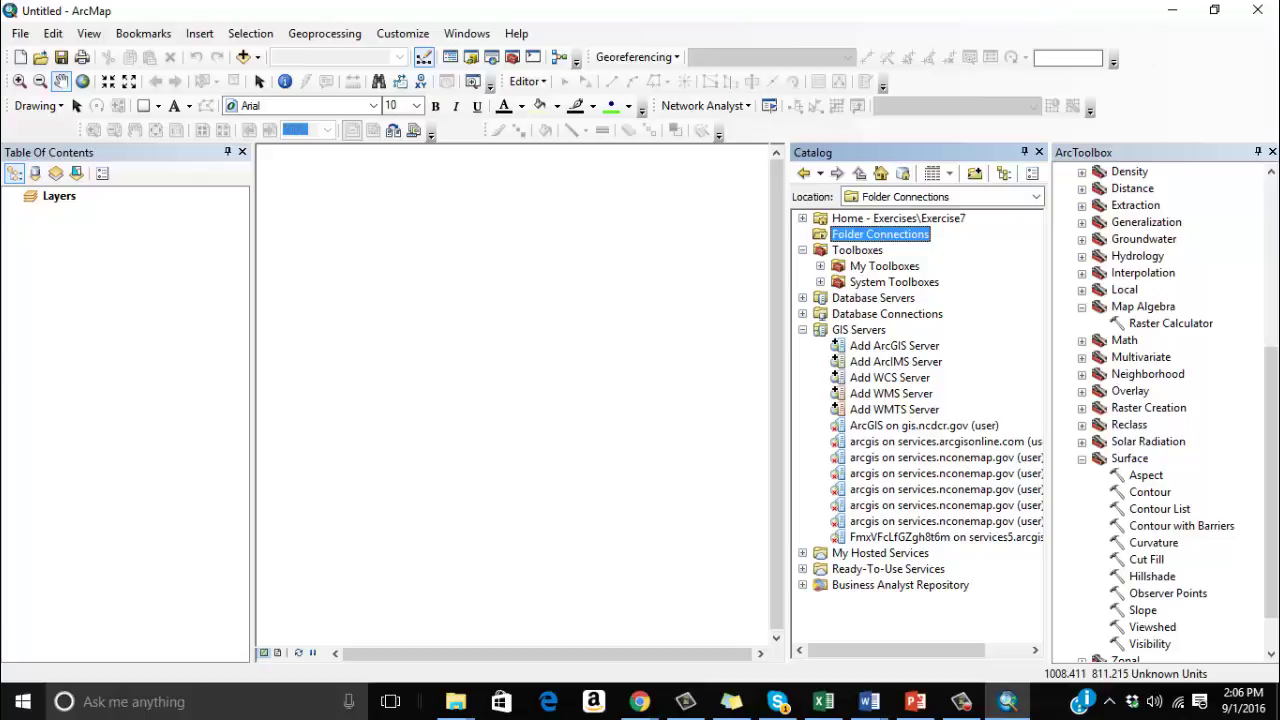
left_click_drag(1279, 56, 600, 56)
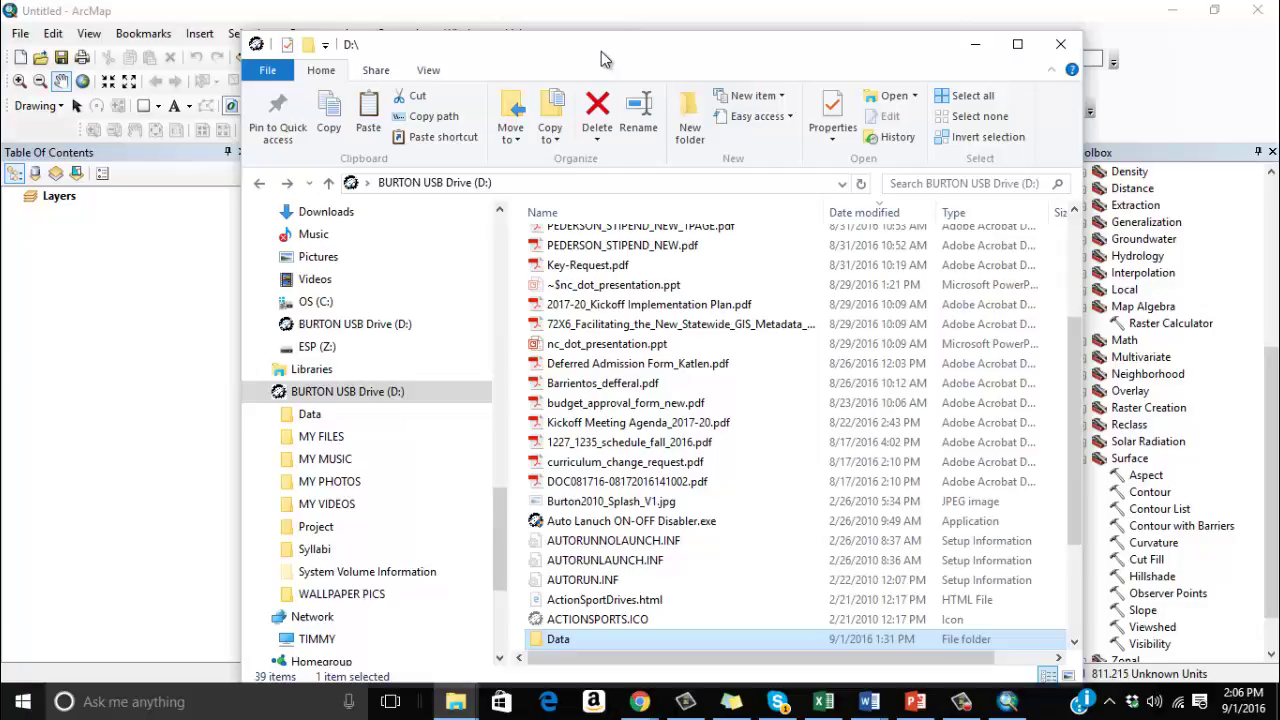
Step: Browse to D:\Data and then the Project folder in File Explorer
left_click_drag(1078, 417, 1080, 341)
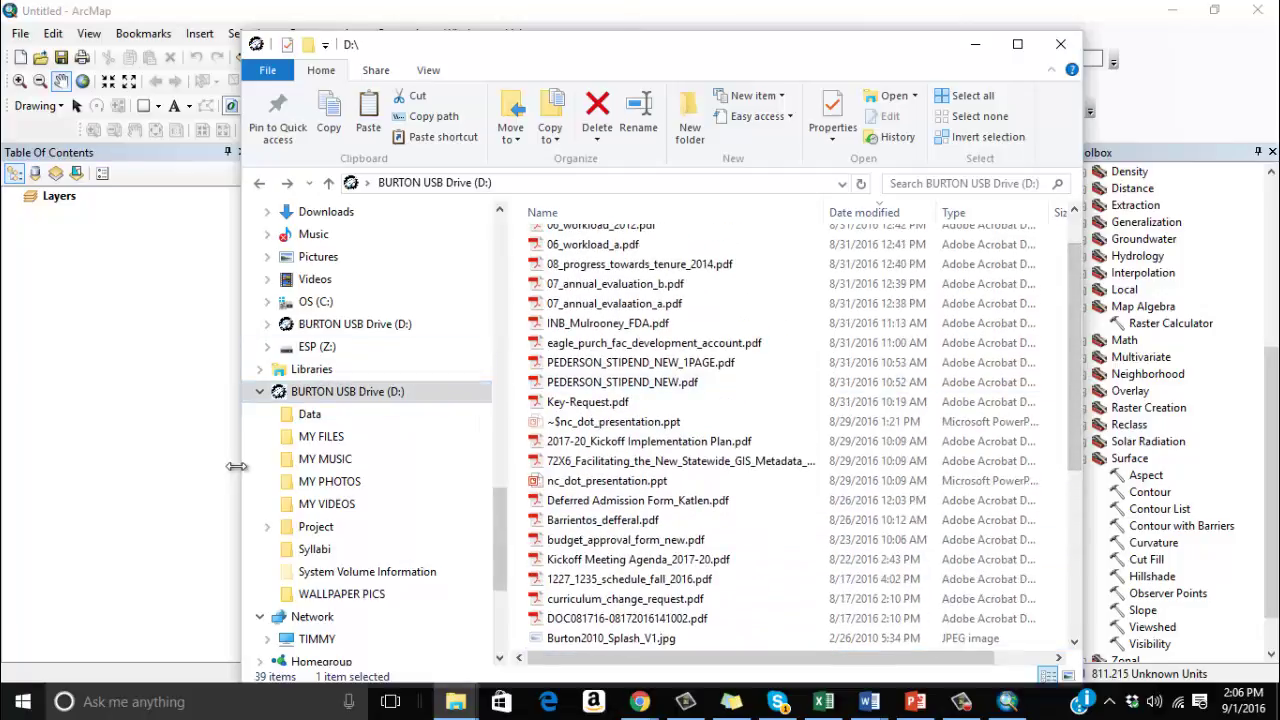
left_click(348, 392)
left_click(330, 414)
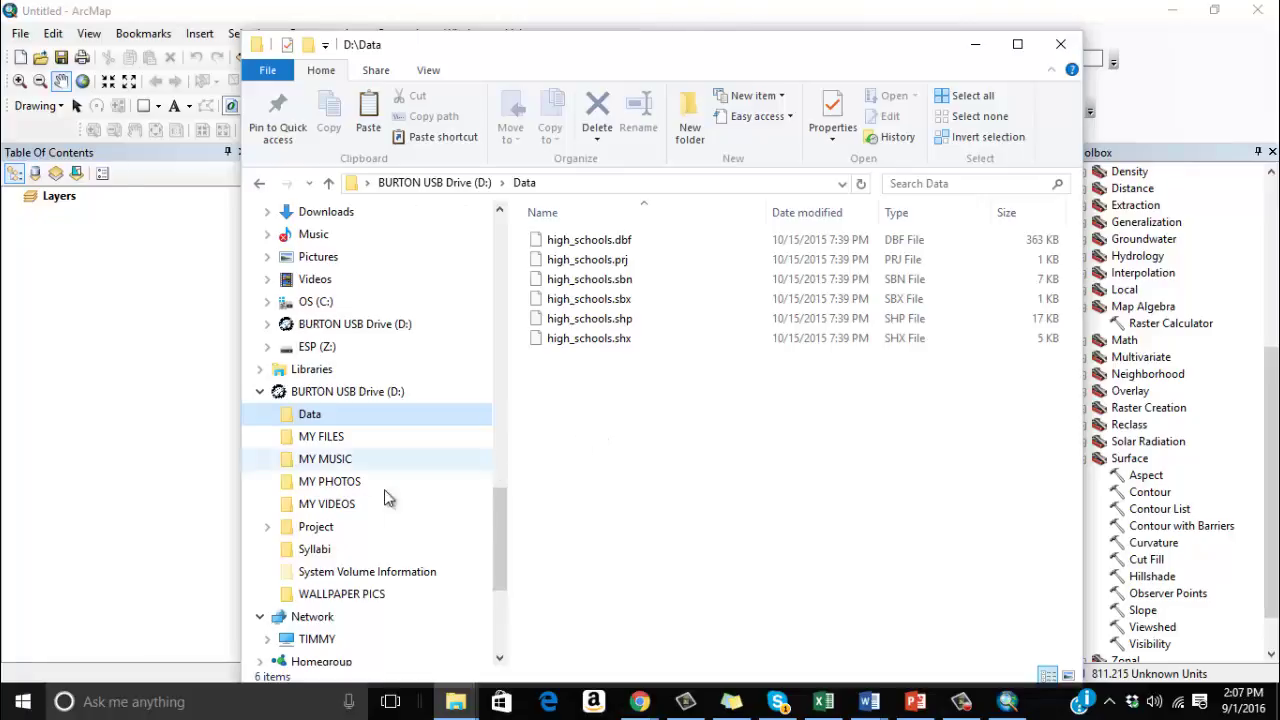
left_click(316, 530)
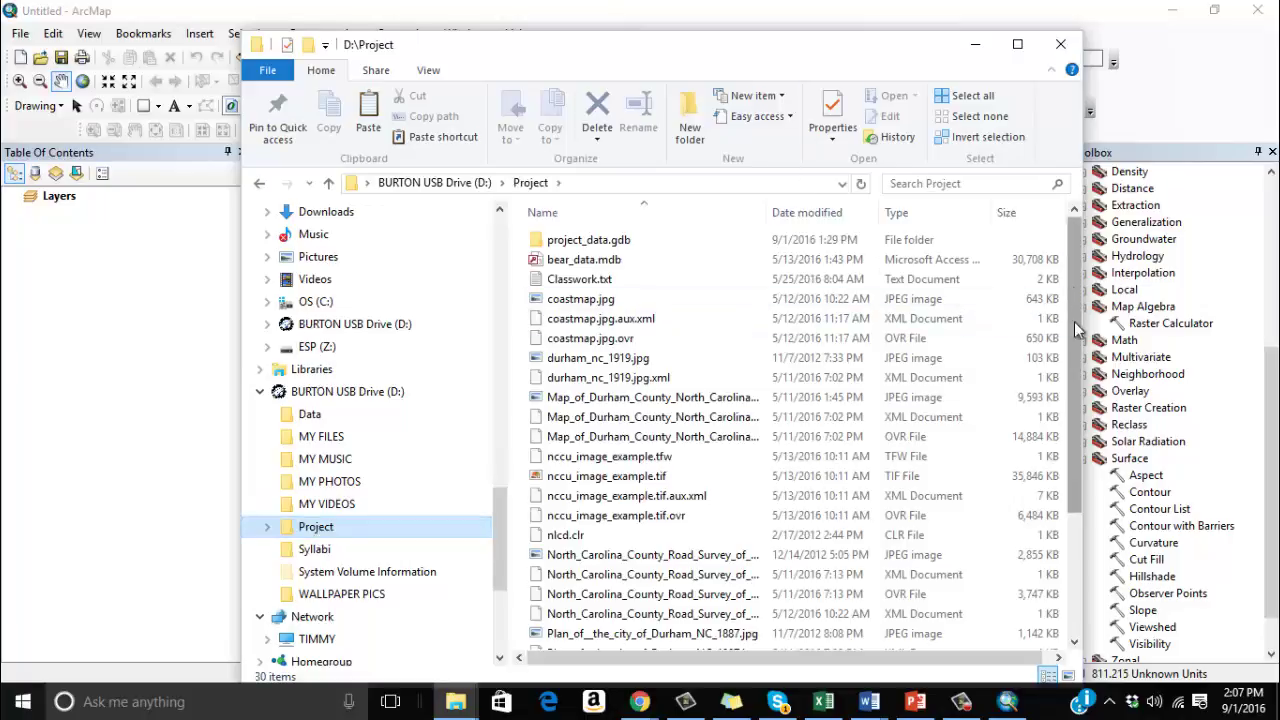
Step: Look inside project_data.gdb, then return to the D:\Project folder
left_click_drag(1077, 400, 1080, 265)
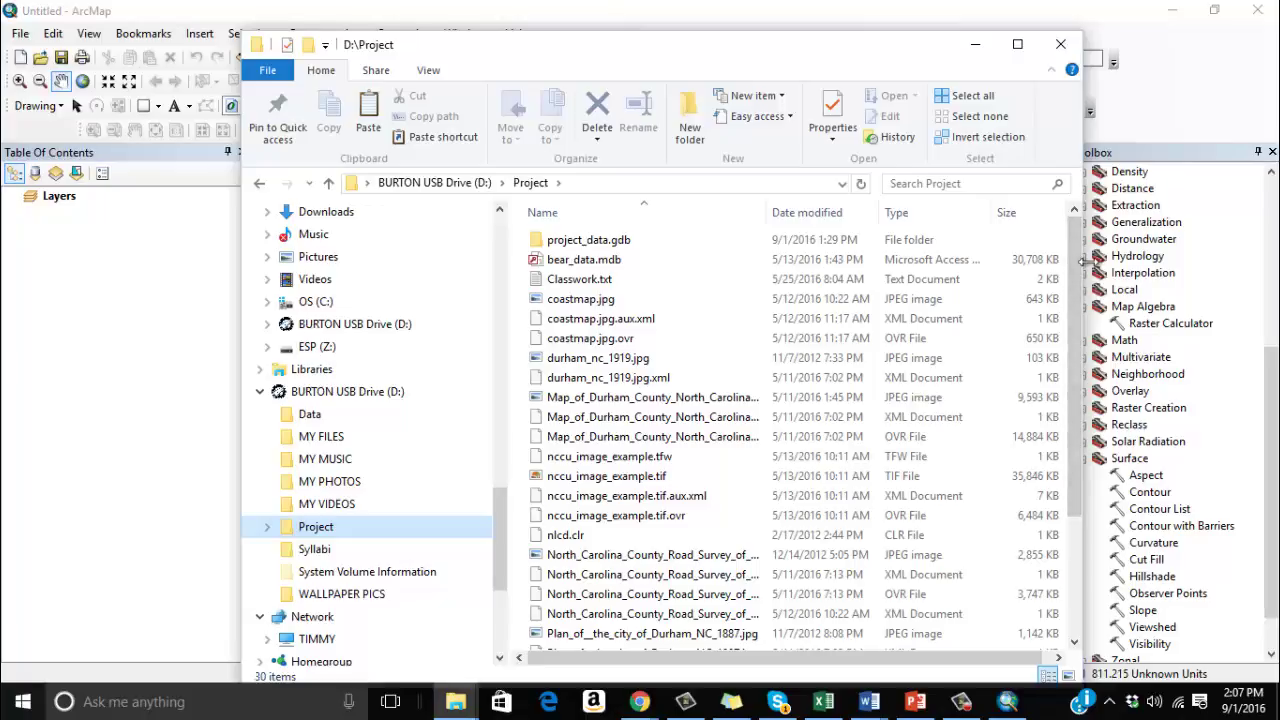
mouse_move(1082, 257)
left_mouse_down()
mouse_move(1082, 372)
mouse_move(1082, 250)
left_mouse_up()
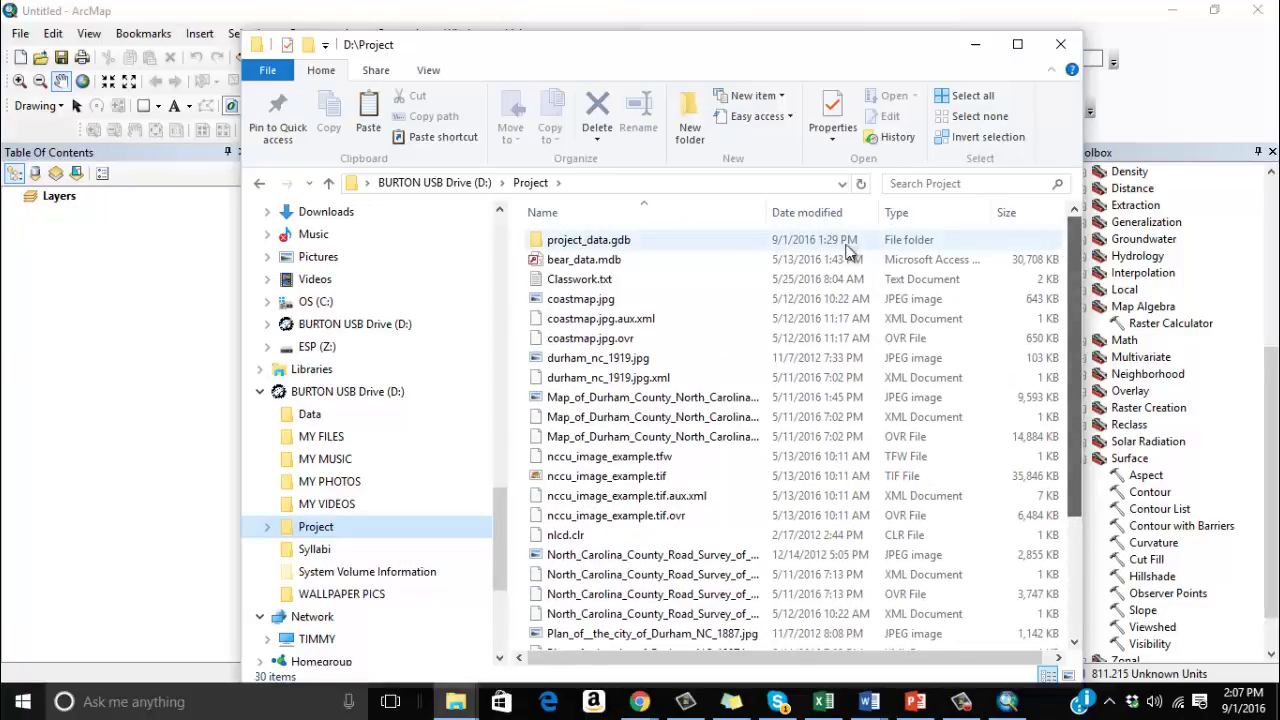
double_click(556, 242)
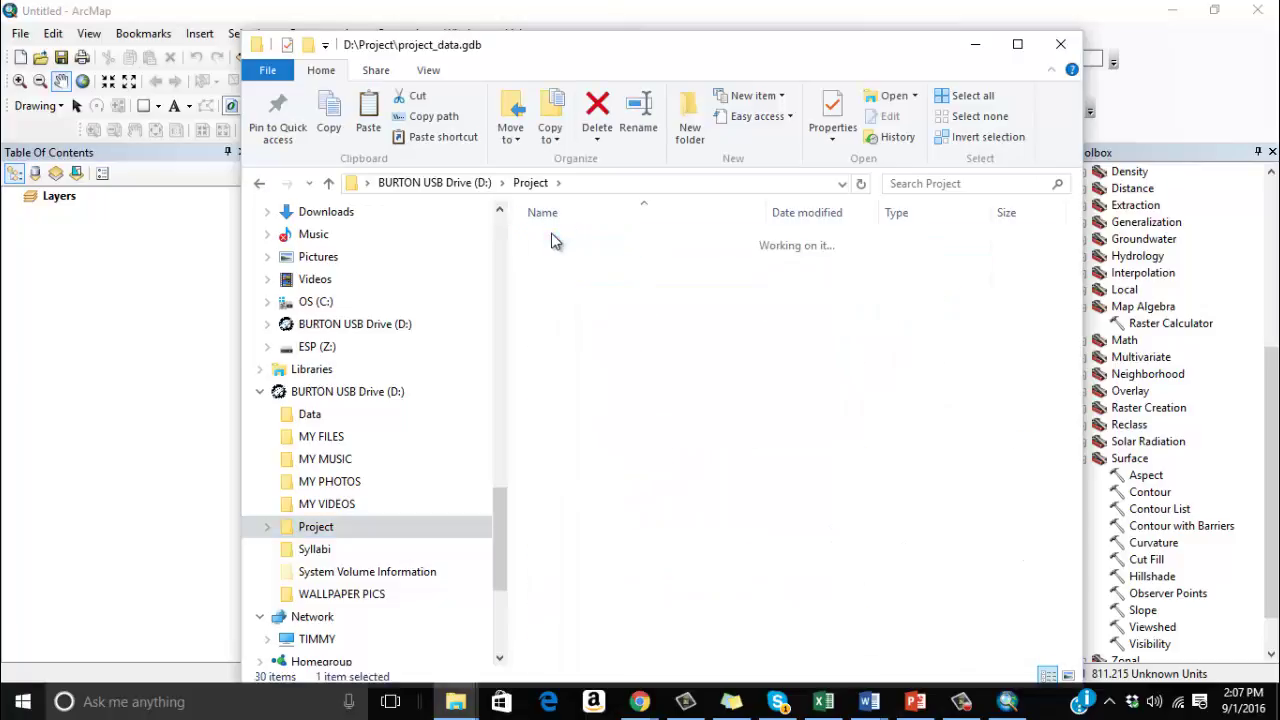
left_click_drag(1074, 229, 530, 185)
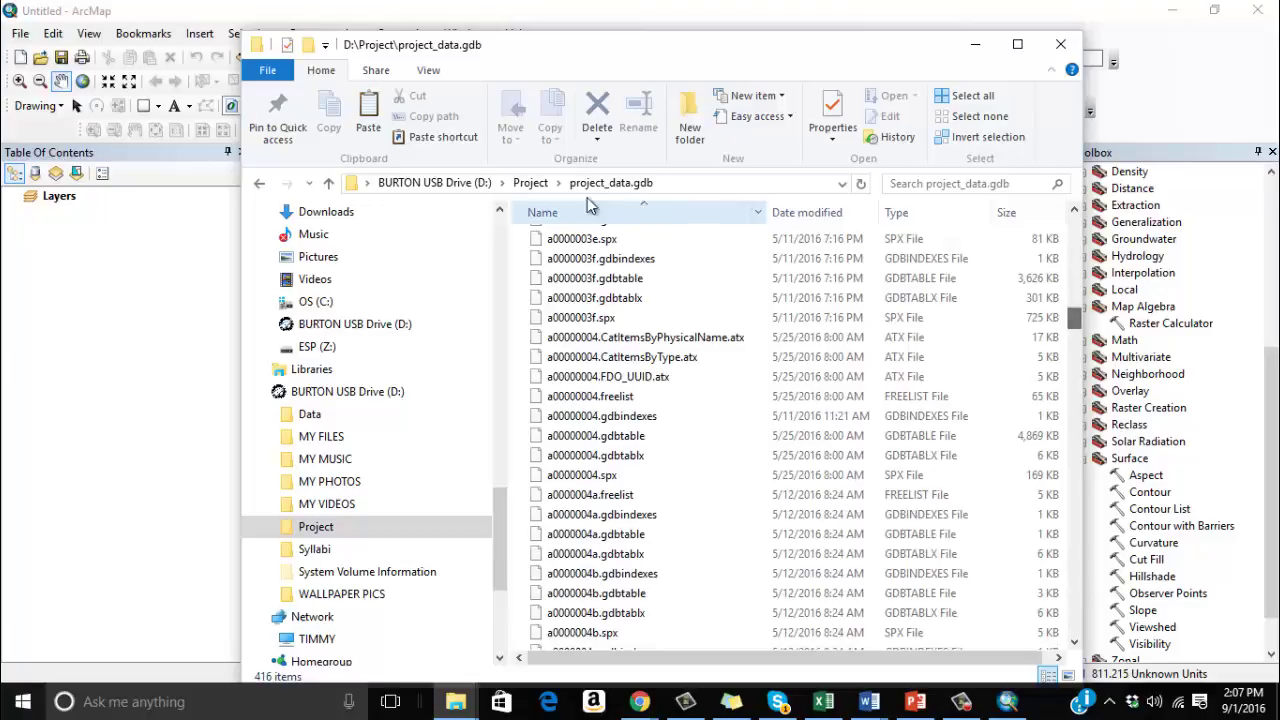
left_click(530, 185)
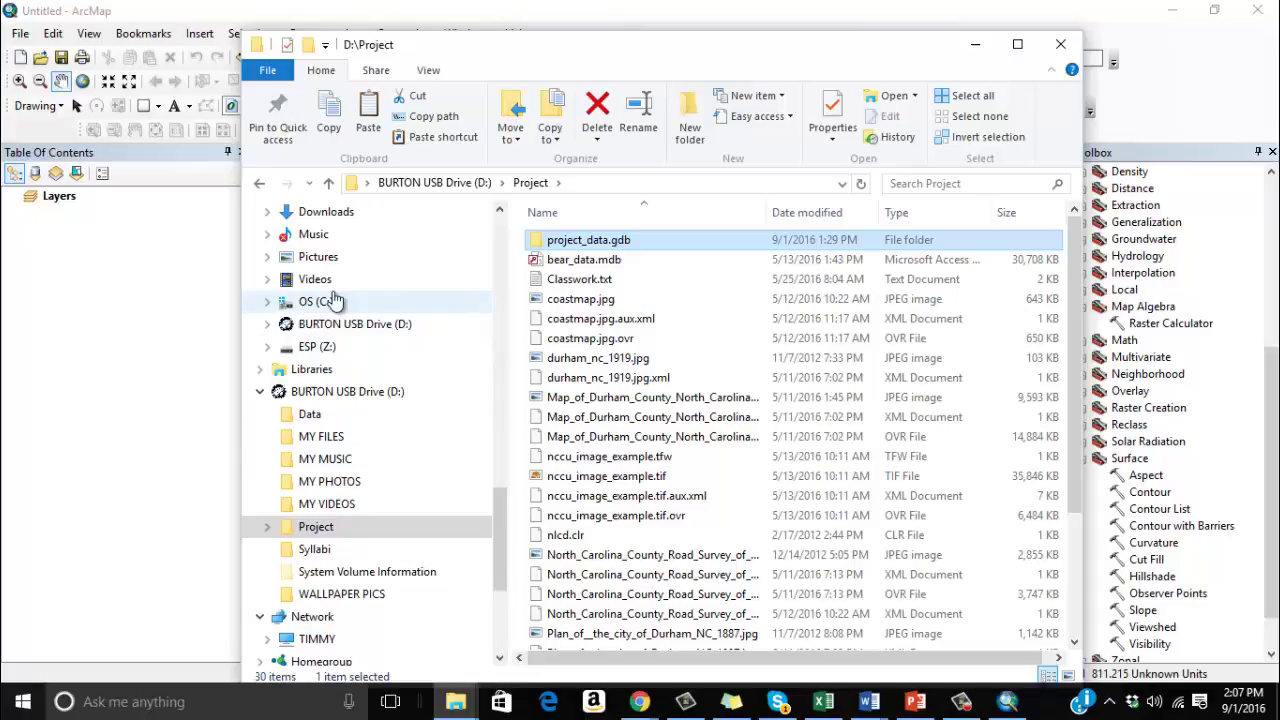
Step: Move File Explorer off screen and check Database Connections, then Folder Connections in the Catalog
left_click_drag(594, 54, 1279, 54)
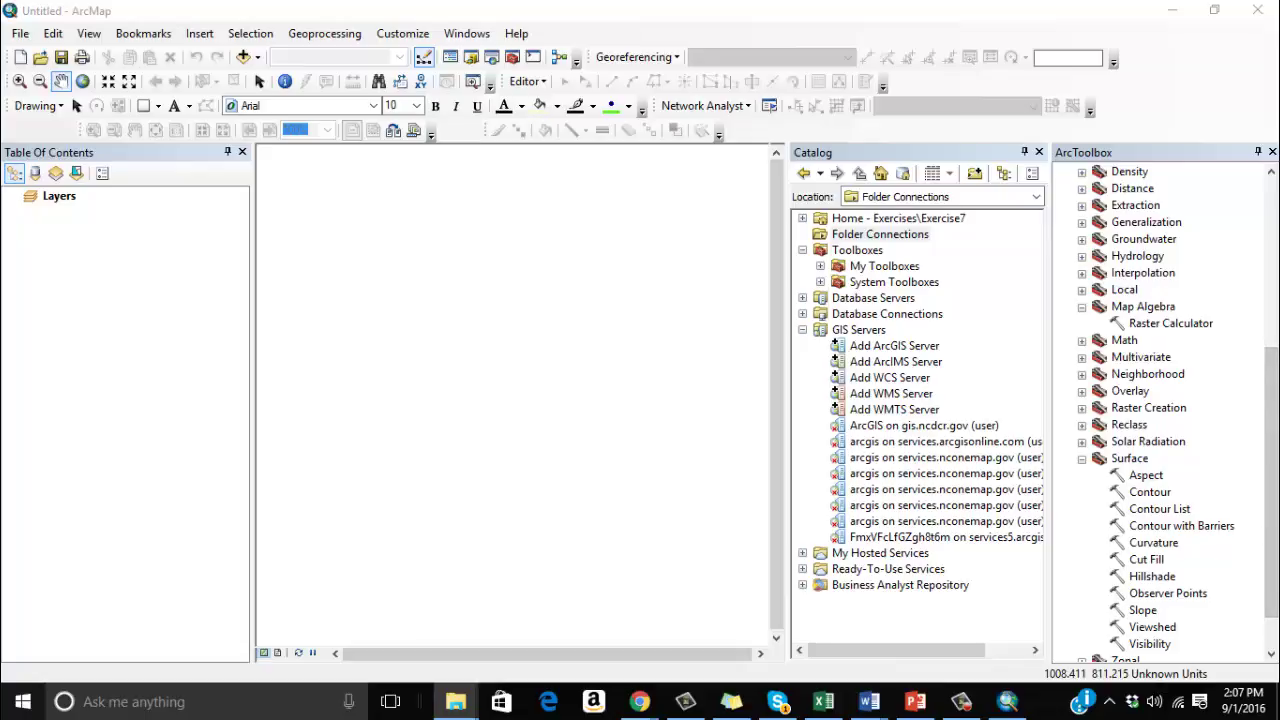
left_click(862, 315)
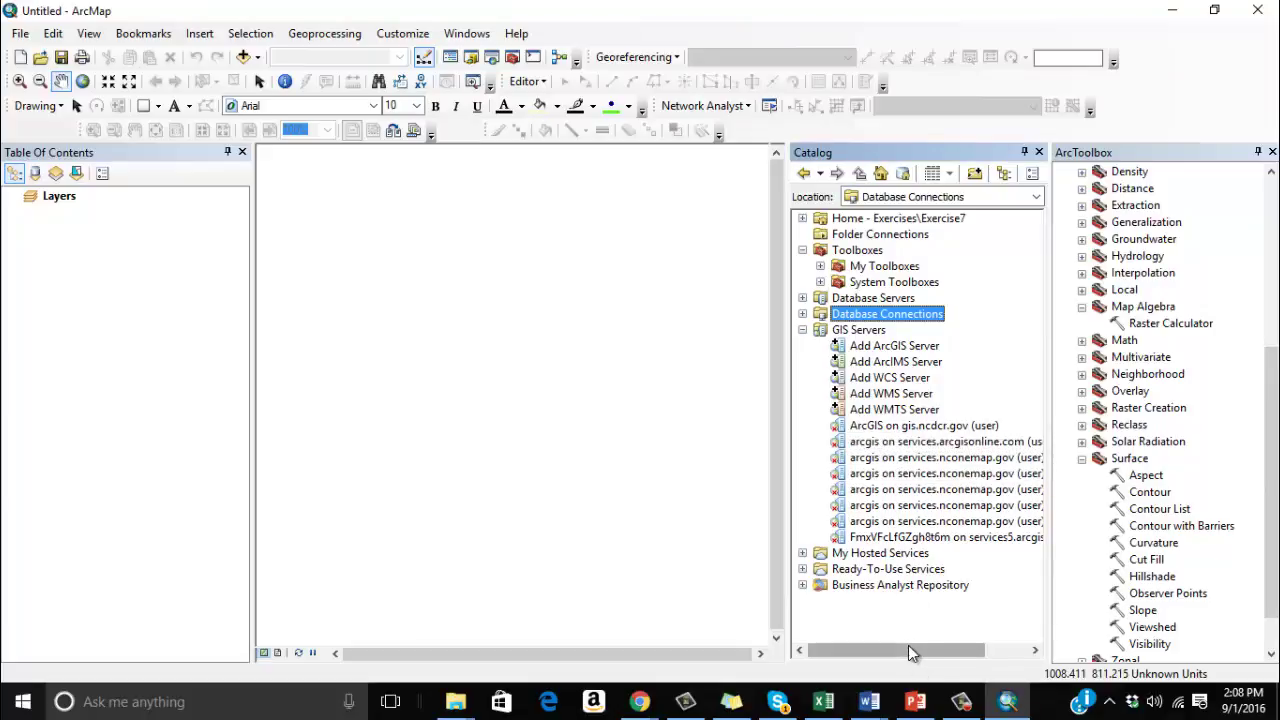
mouse_move(908, 648)
left_mouse_down()
mouse_move(980, 650)
mouse_move(886, 656)
left_mouse_up()
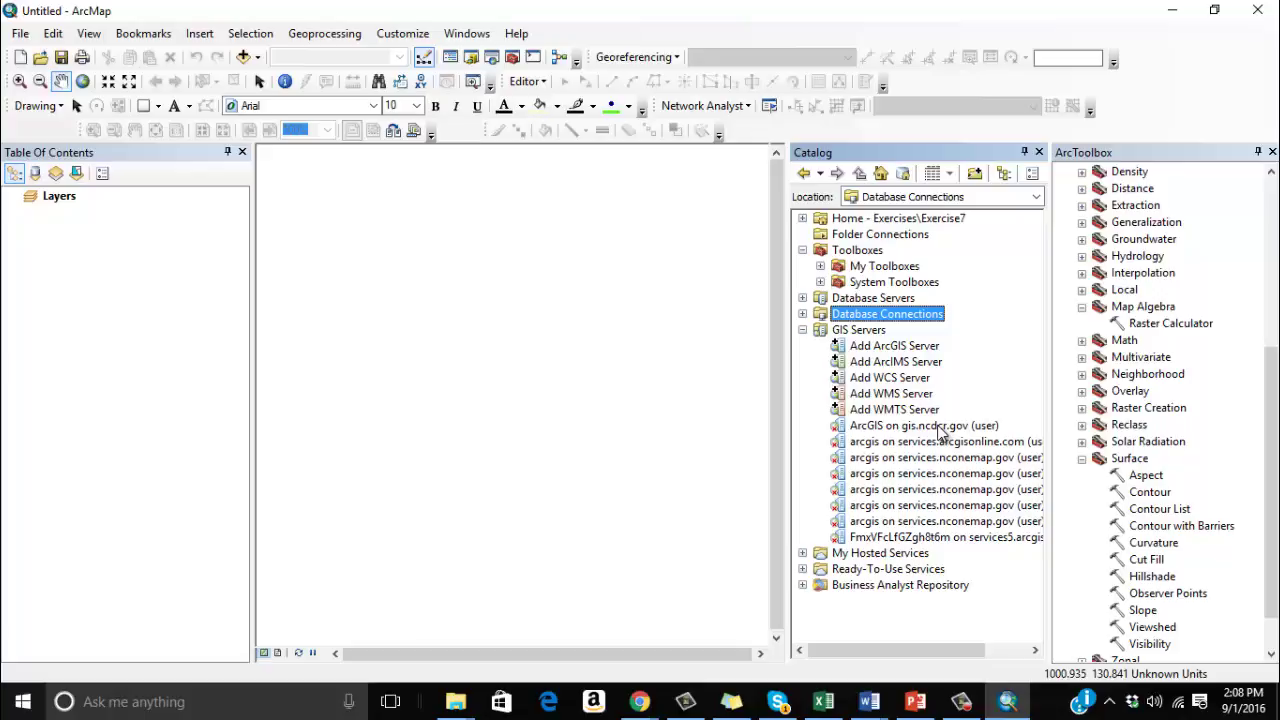
left_click(894, 235)
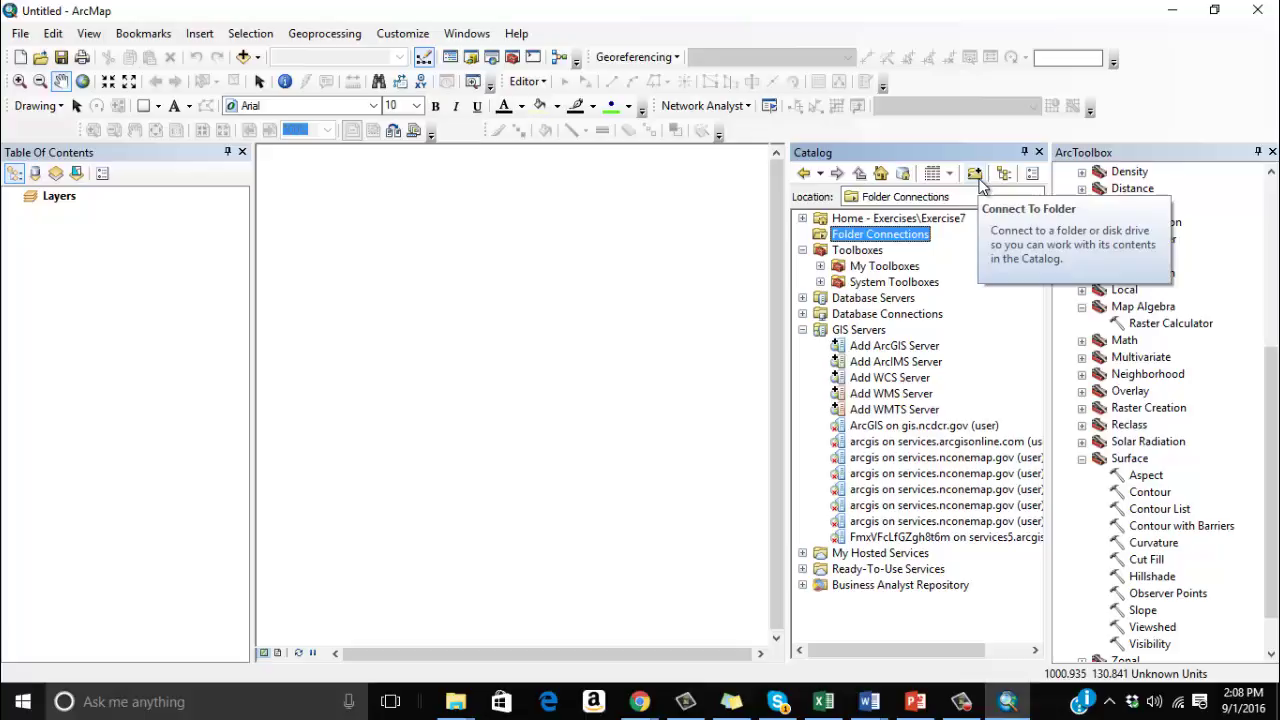
Step: Start Connect To Folder and select the D: drive as the folder
right_click(907, 240)
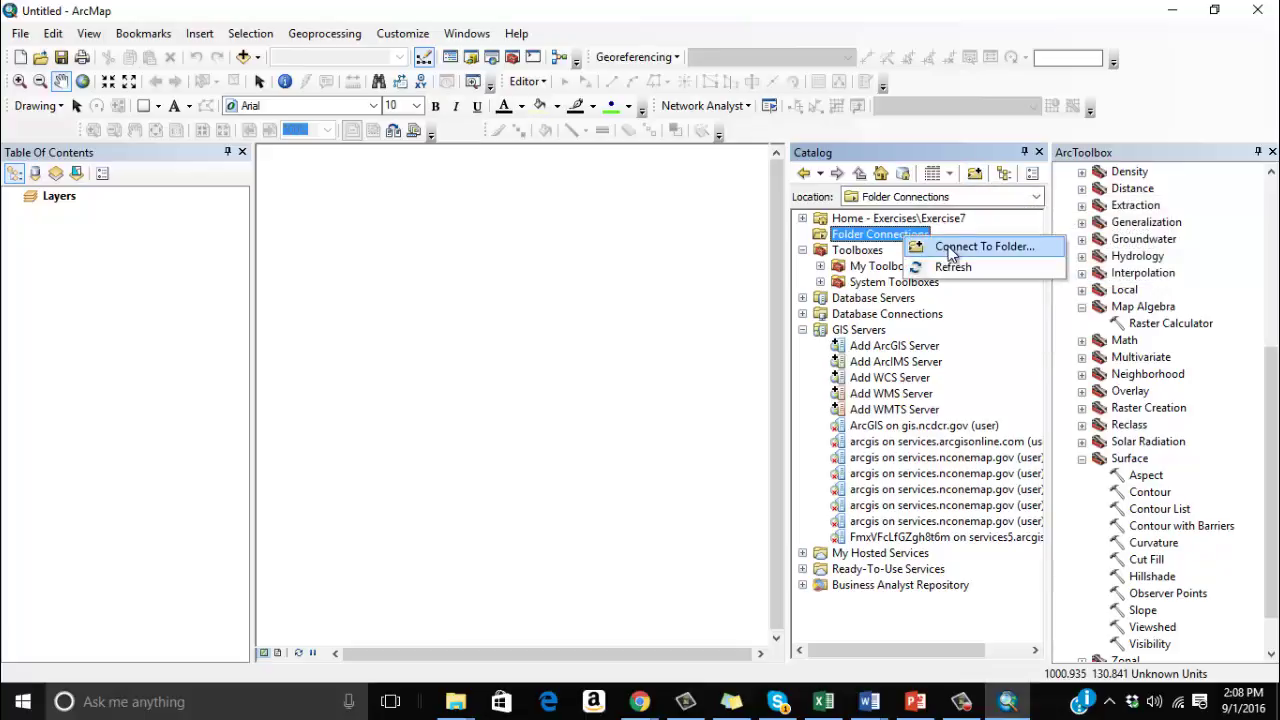
left_click(948, 250)
left_click_drag(700, 203, 690, 165)
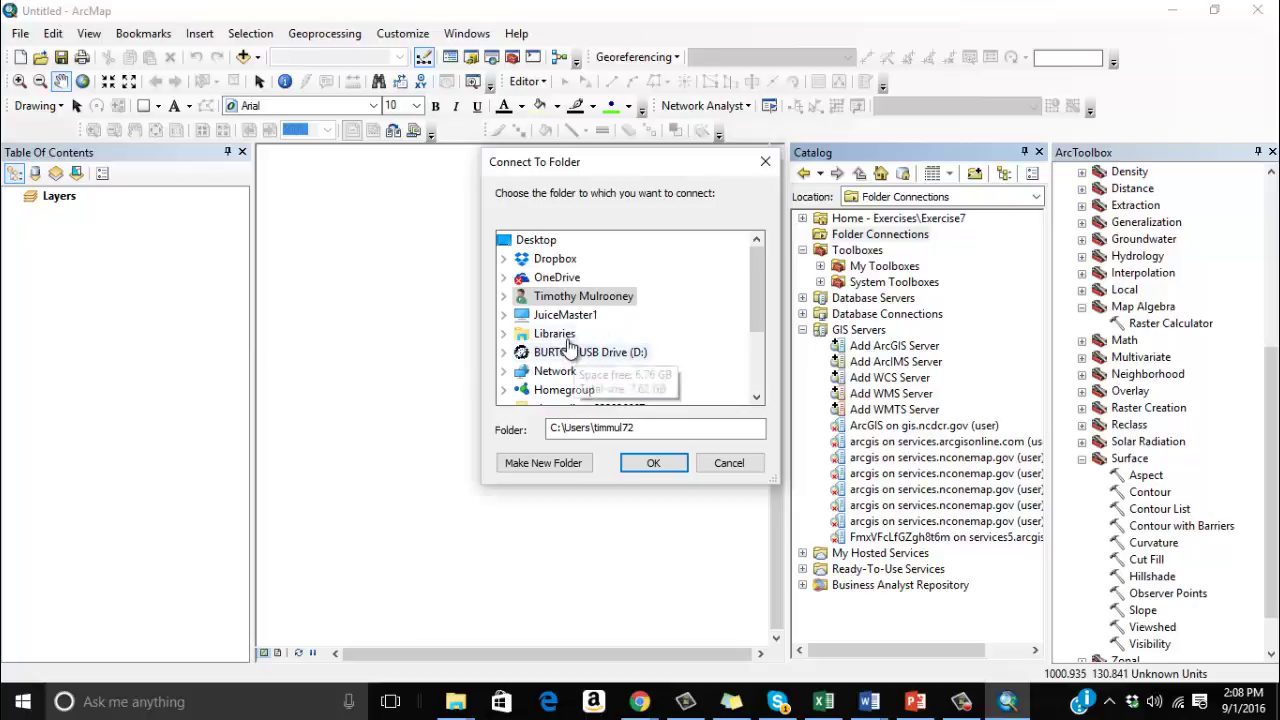
left_click(503, 354)
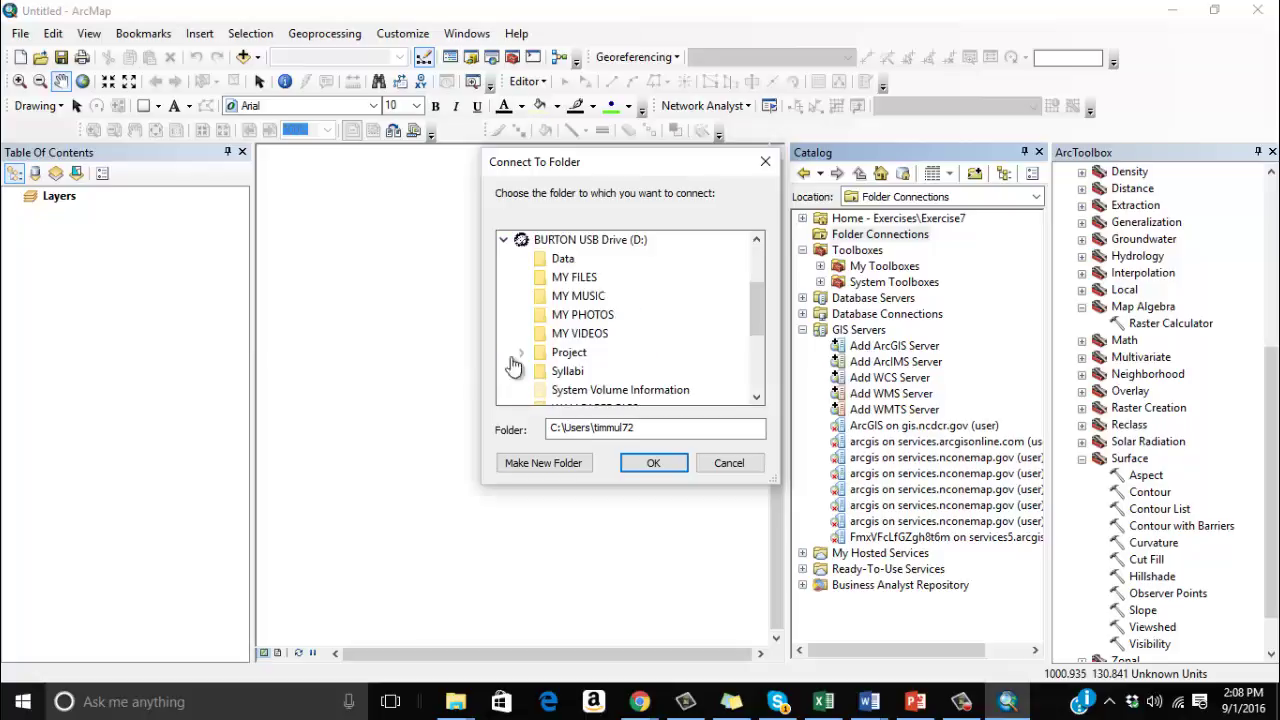
scroll(758, 300, "up", 1)
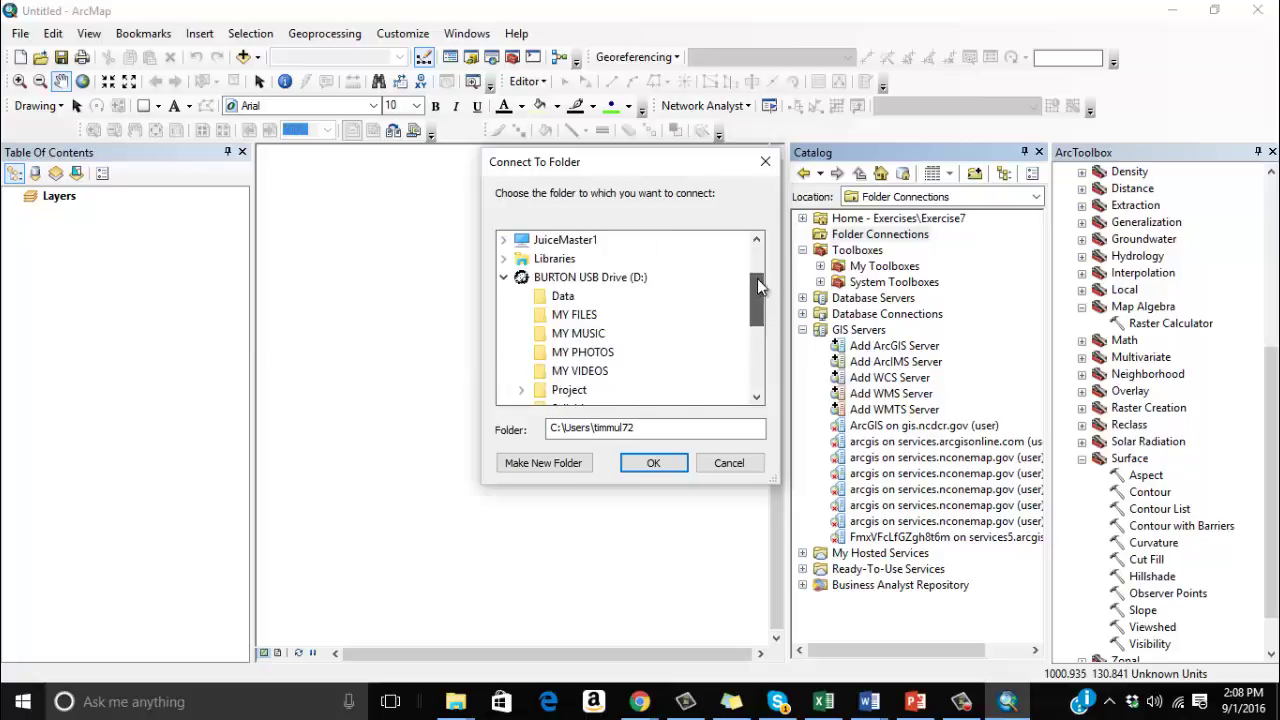
left_click(590, 277)
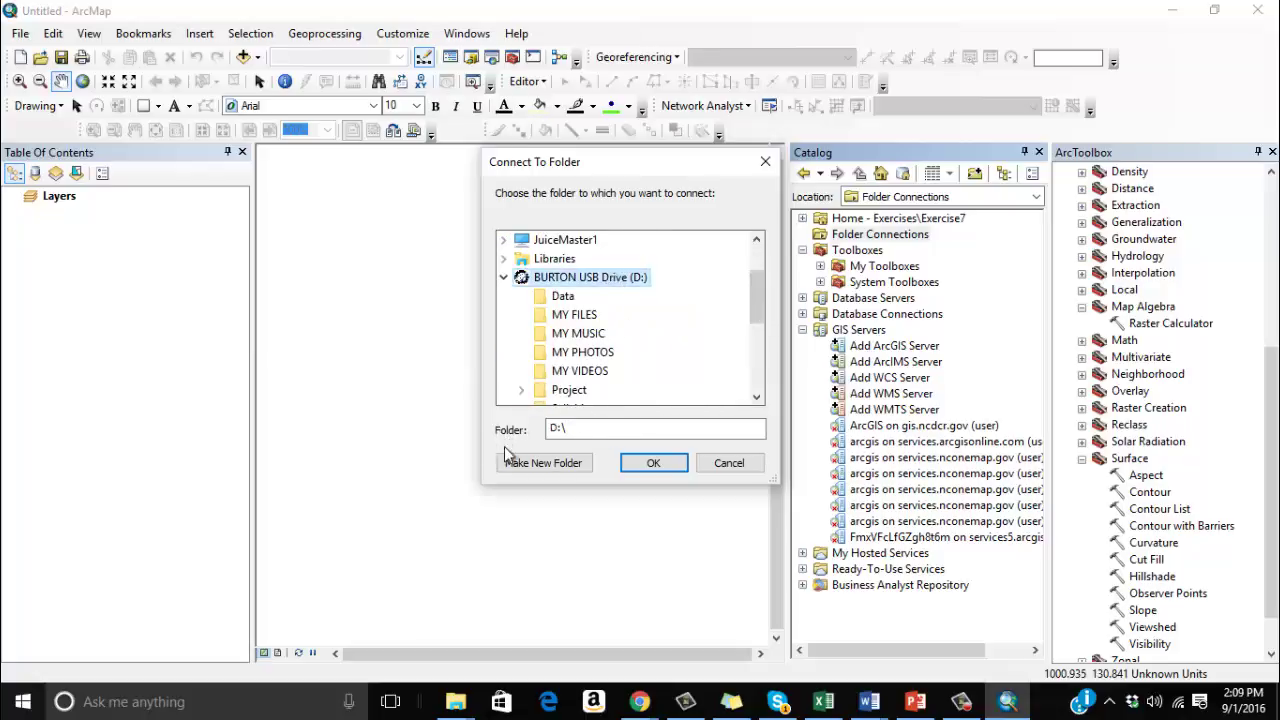
left_click(575, 297)
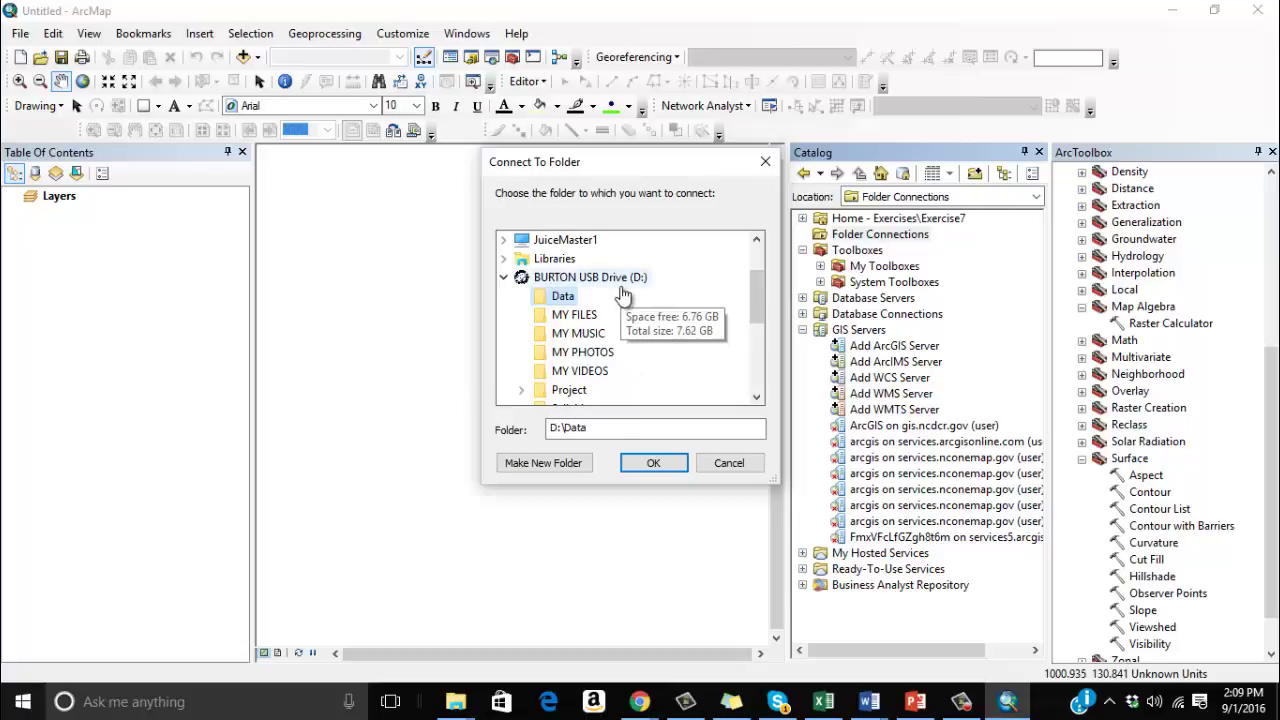
left_click(590, 277)
Step: Confirm the D:\ connection and expand its Data folder to select high_schools.shp
left_click(653, 462)
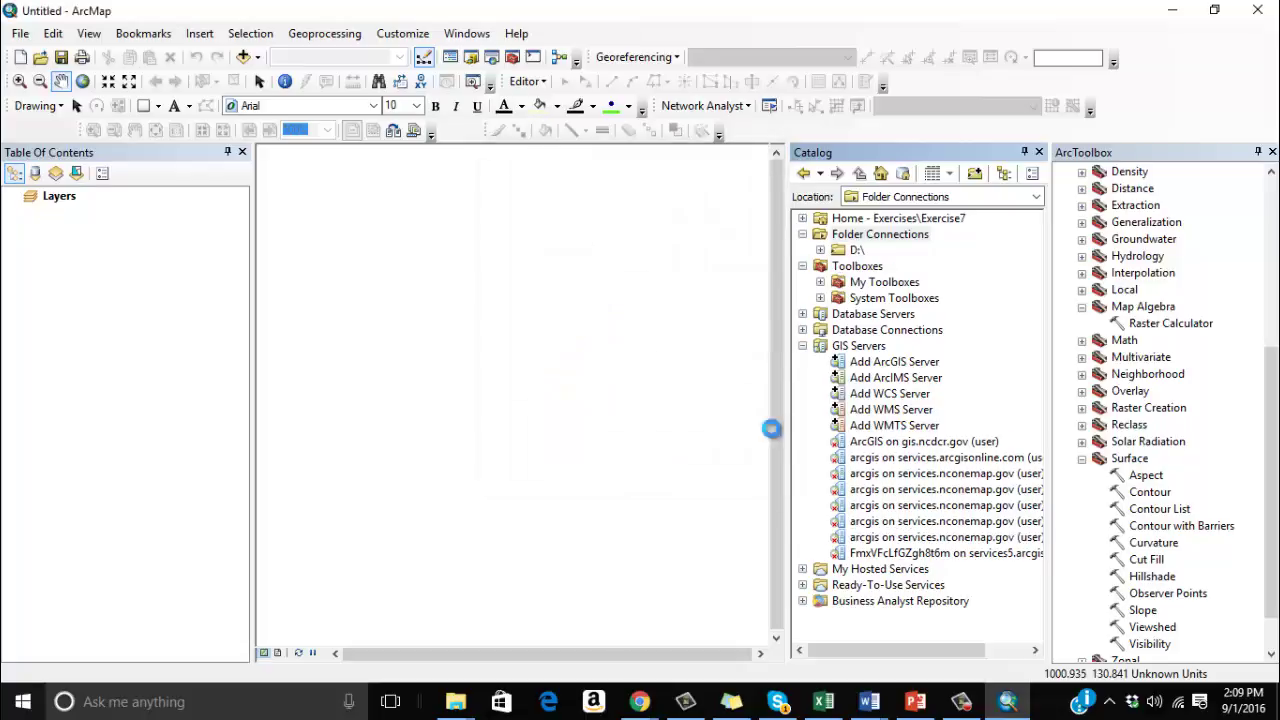
left_click(820, 250)
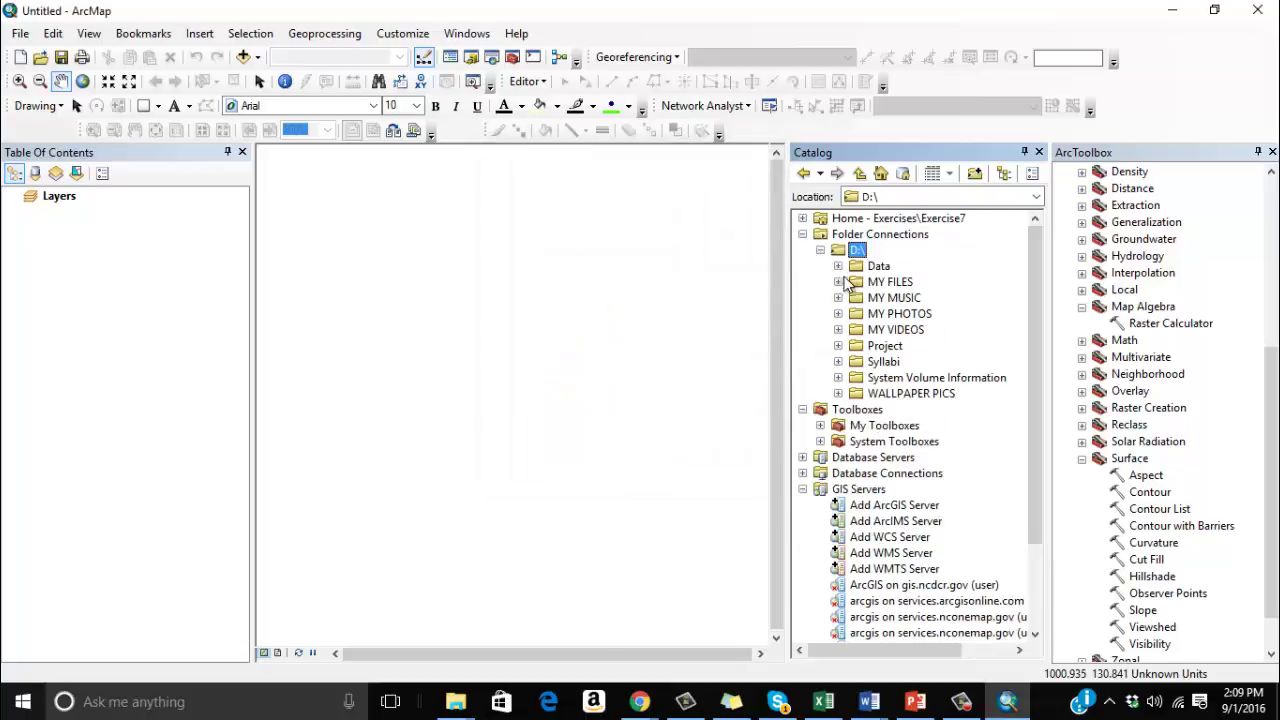
left_click(838, 266)
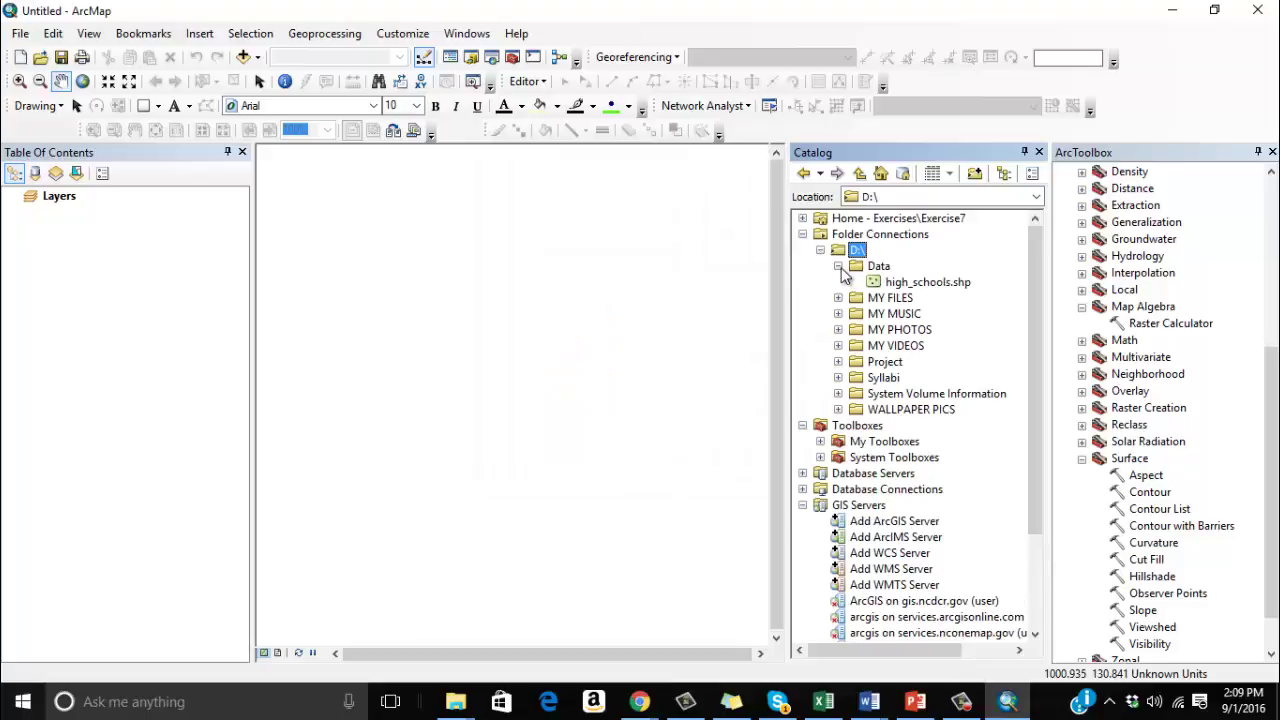
left_click(916, 283)
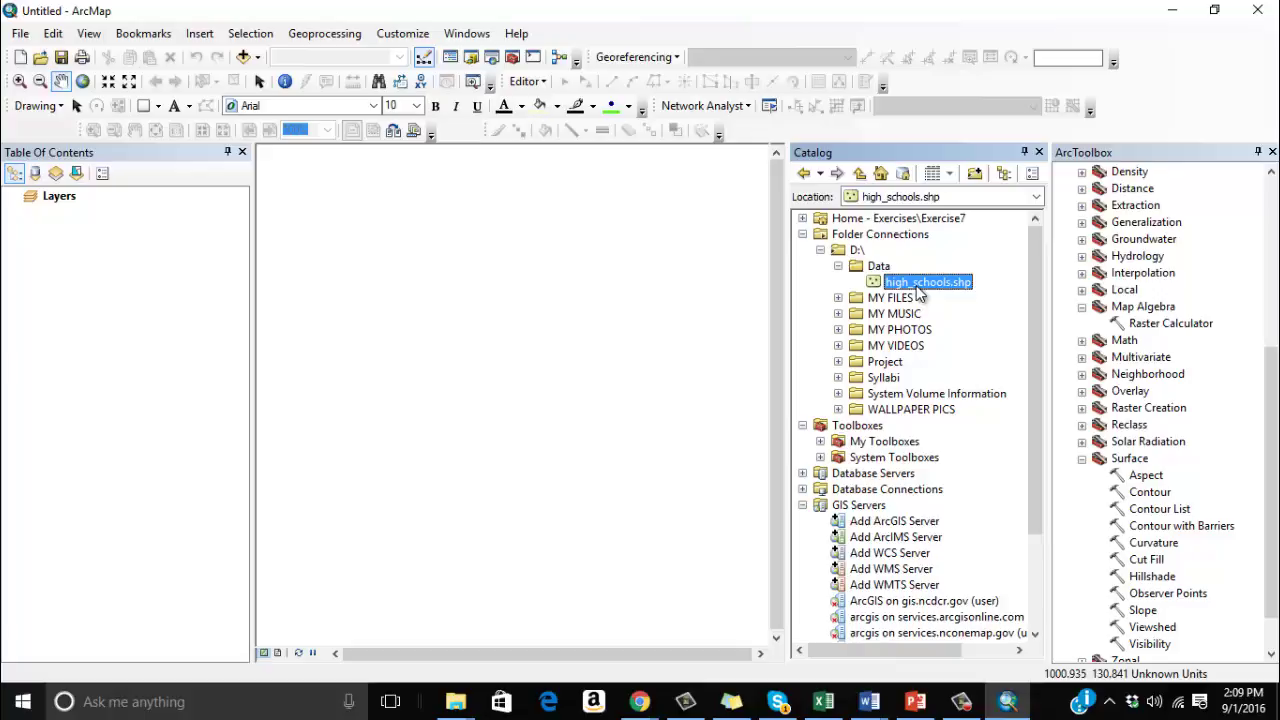
Step: Expand Project and project_data.gdb, then collapse them and the Data folder
left_click(838, 362)
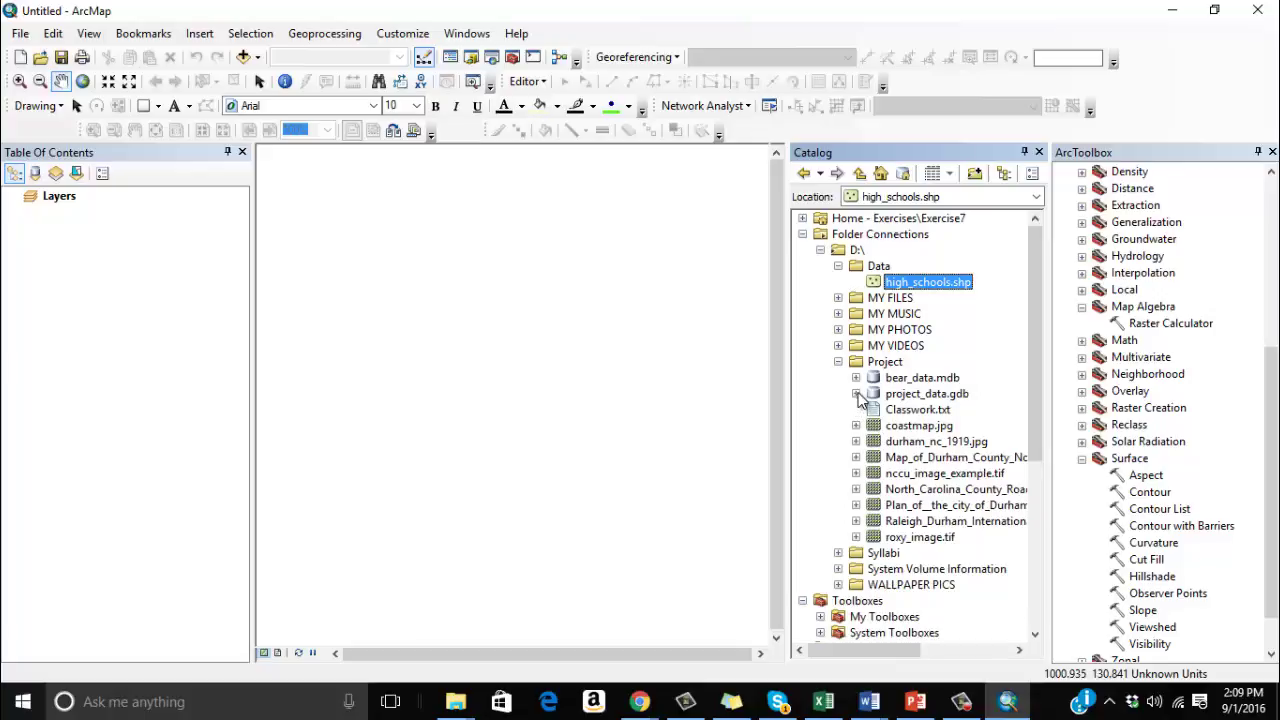
left_click(856, 394)
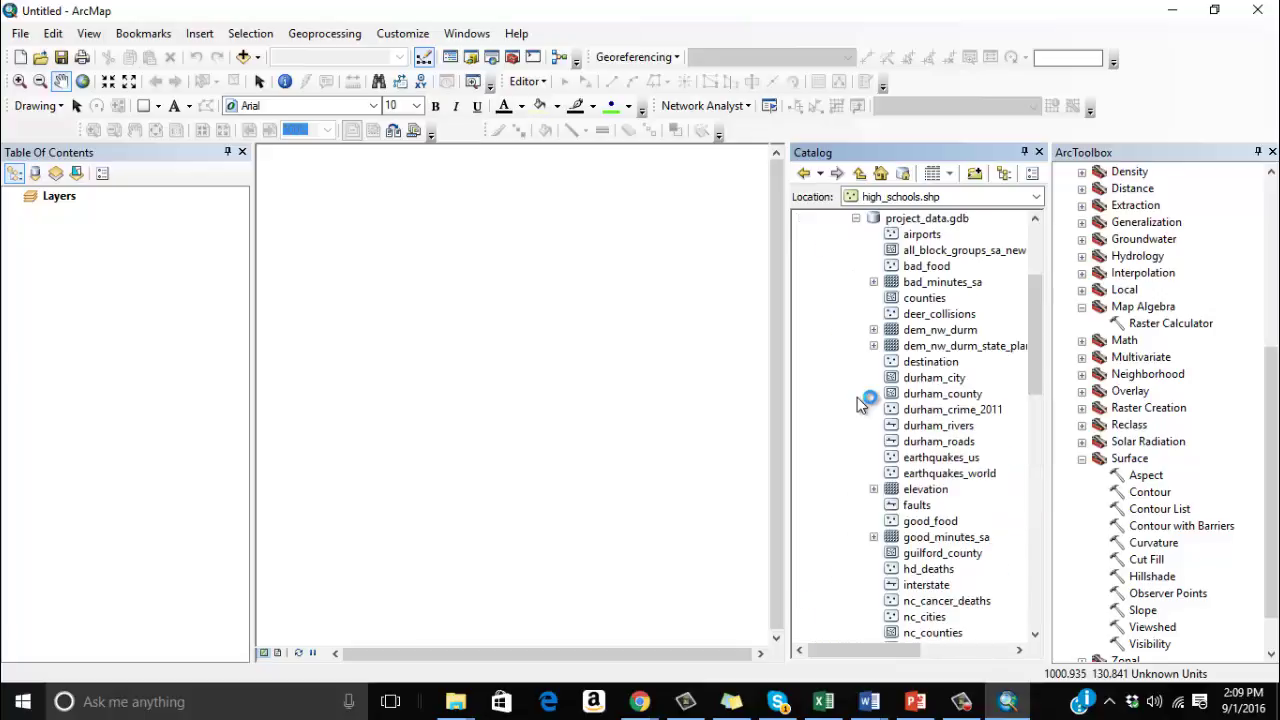
left_click_drag(1033, 366, 1040, 280)
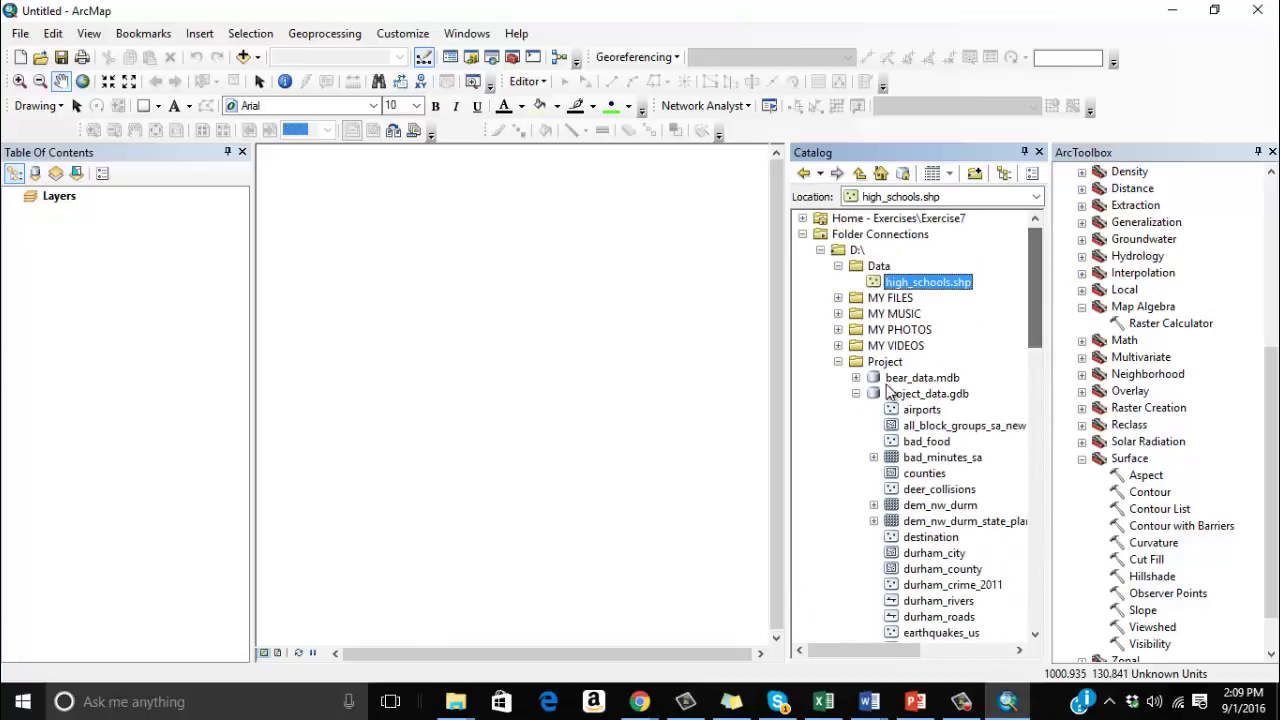
left_click(856, 394)
left_click(838, 361)
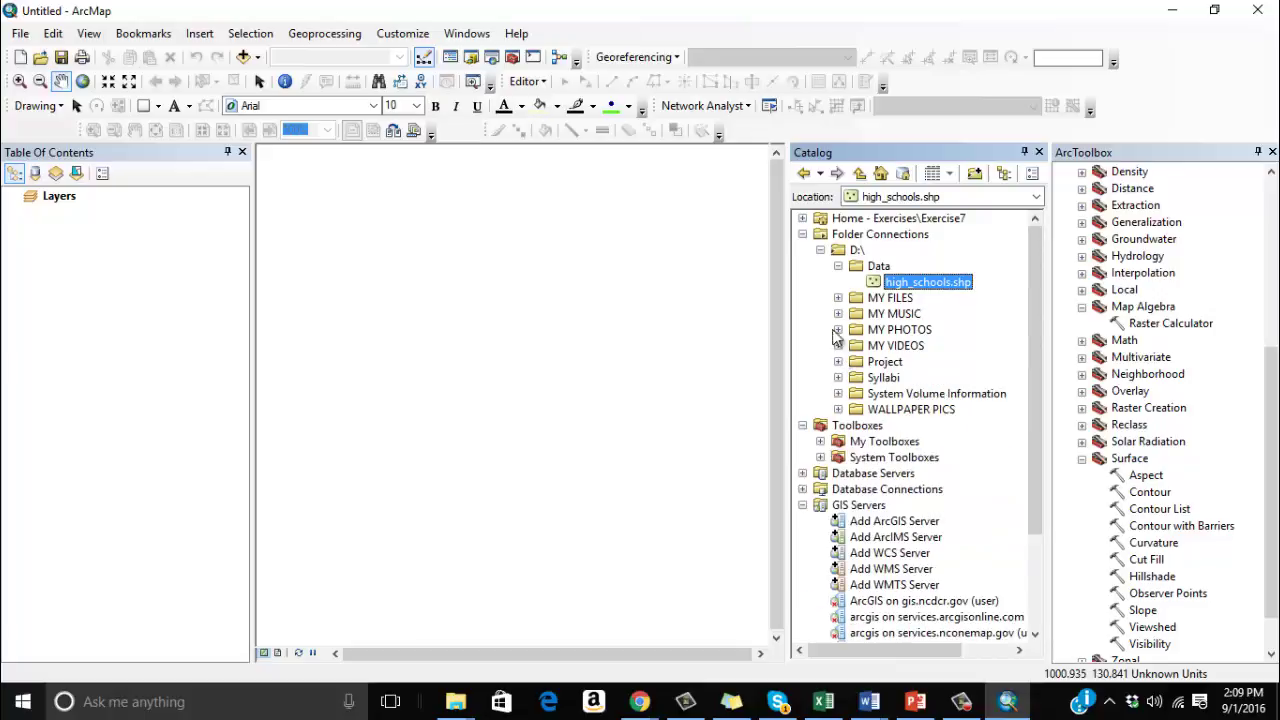
left_click(838, 265)
Step: Start a new folder connection and select D:\Project in the Connect To Folder dialog
right_click(866, 240)
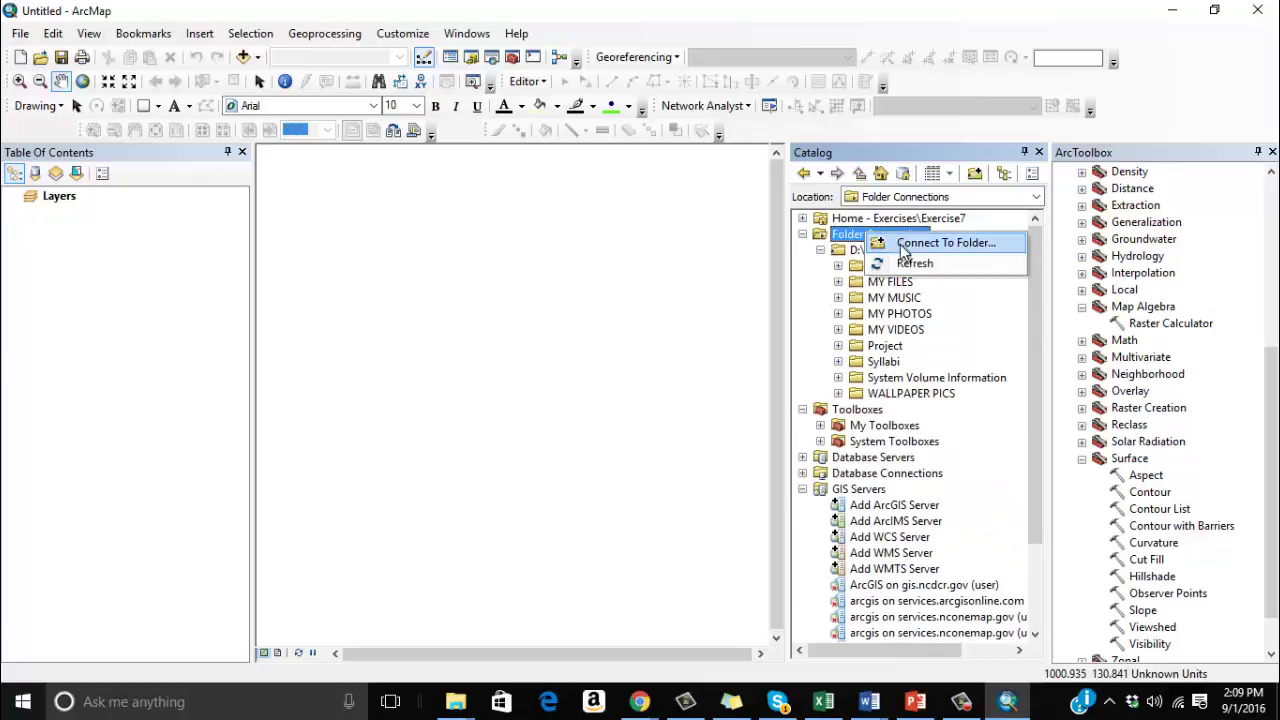
left_click(905, 250)
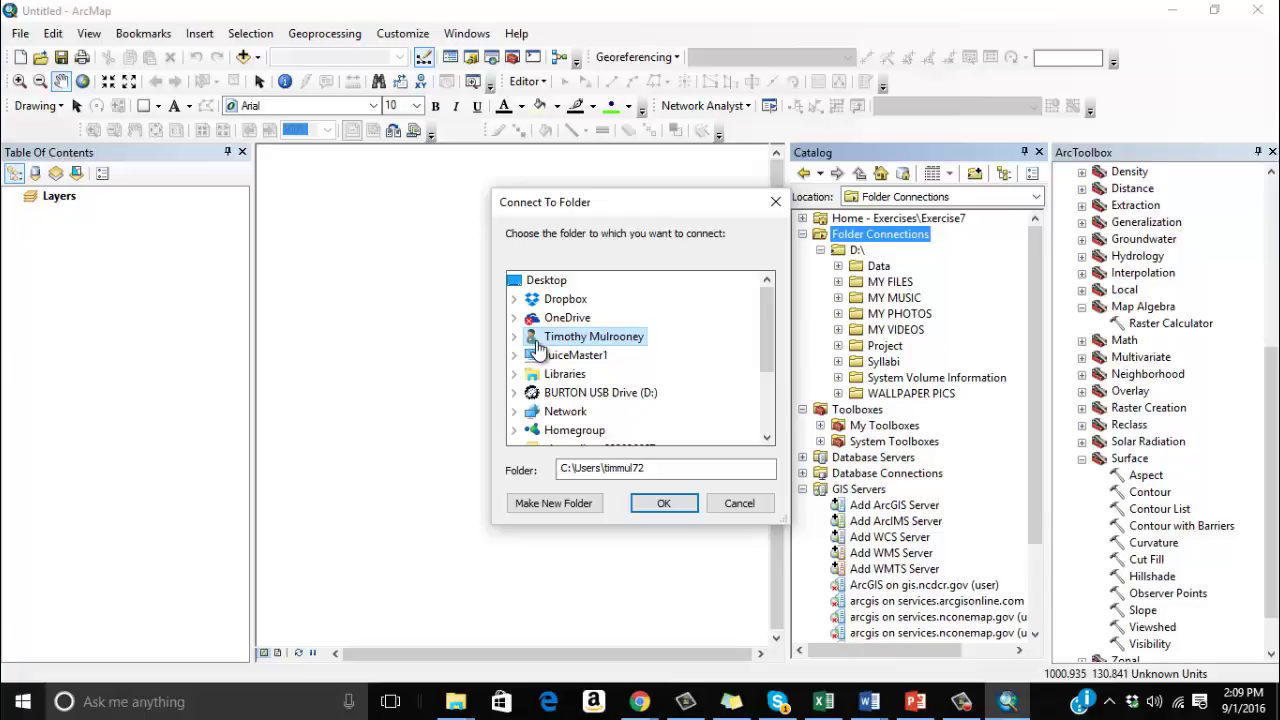
left_click(560, 393)
left_click(758, 335)
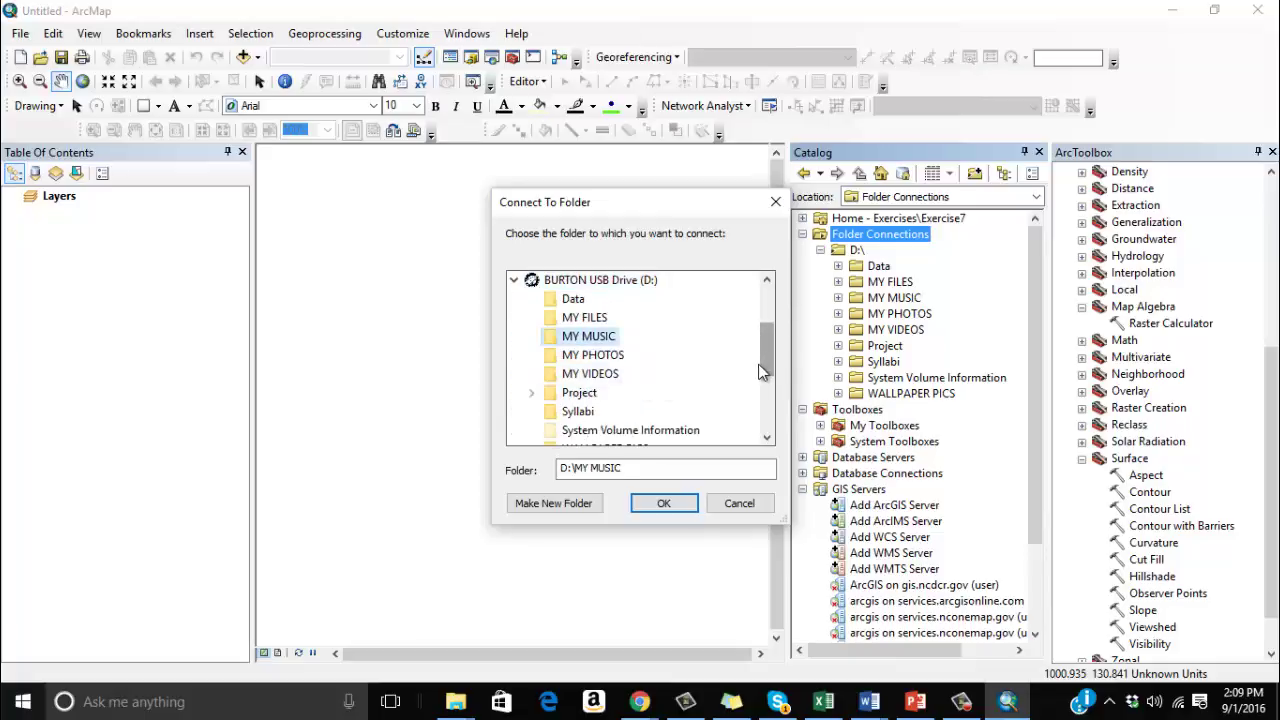
left_click_drag(766, 347, 764, 372)
left_click(579, 374)
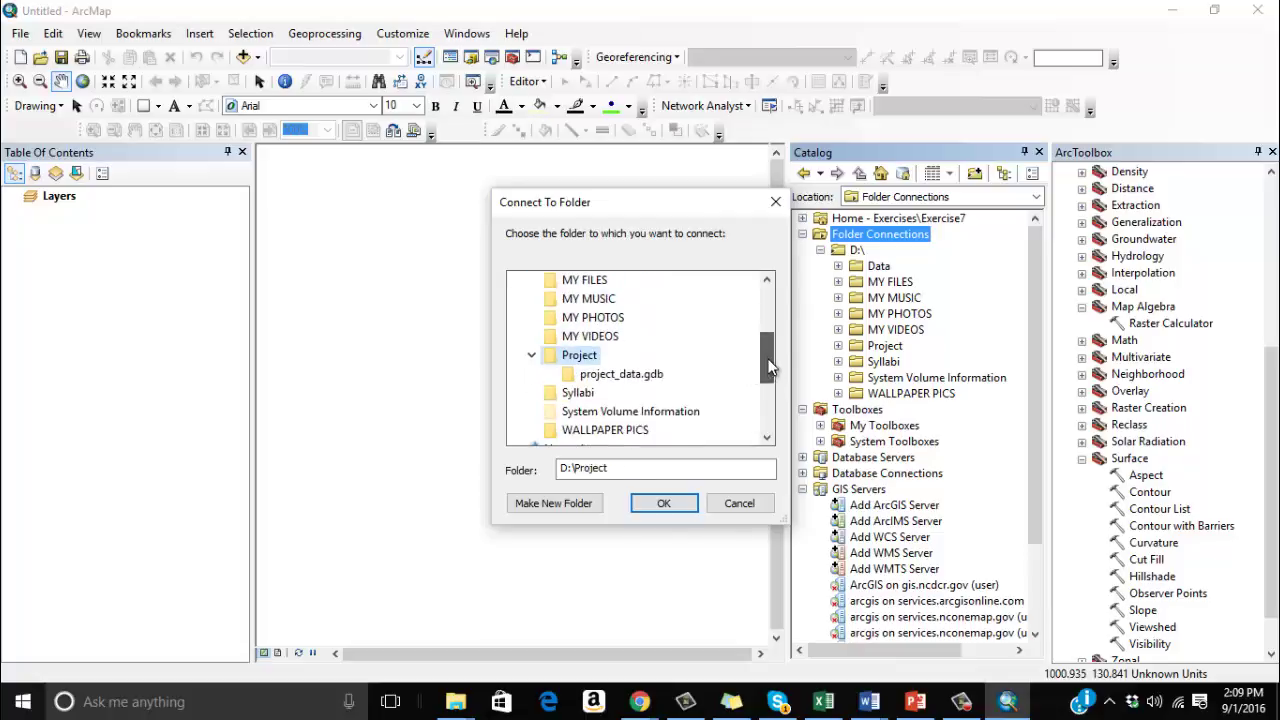
left_click(605, 375)
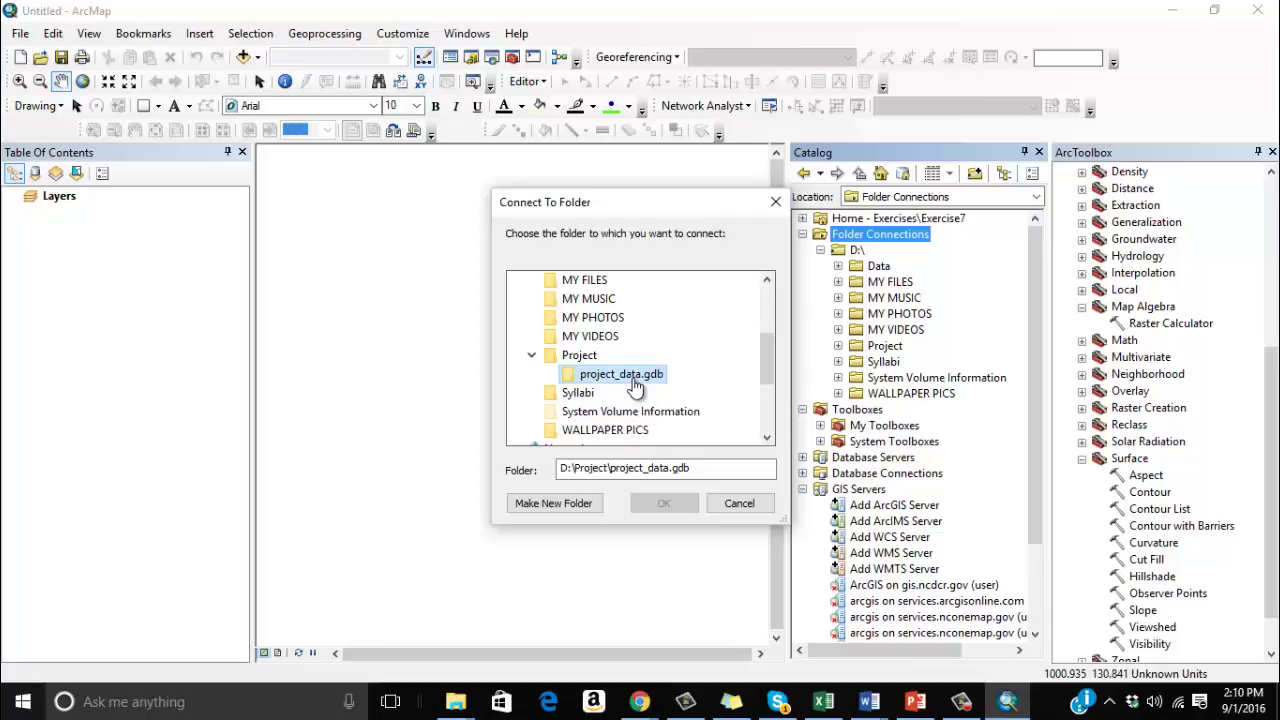
left_click(584, 358)
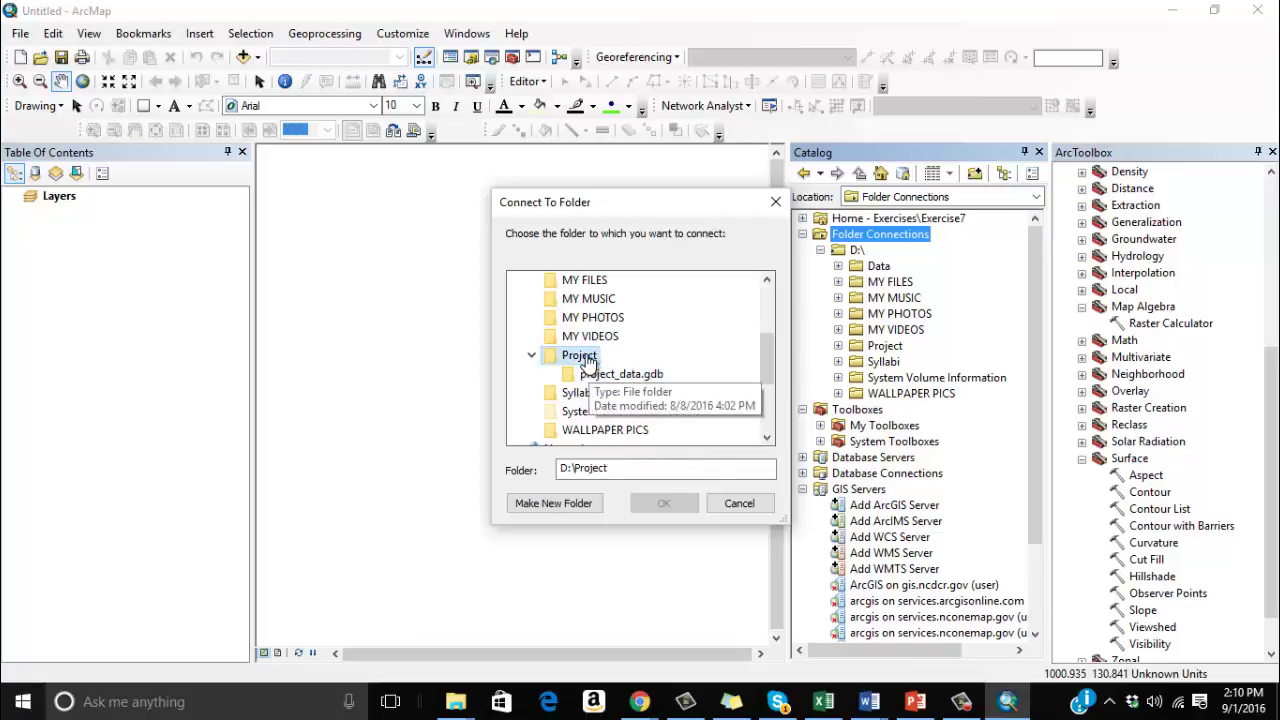
Step: Confirm the D:\Project connection, view its contents, then disconnect it
left_click(660, 503)
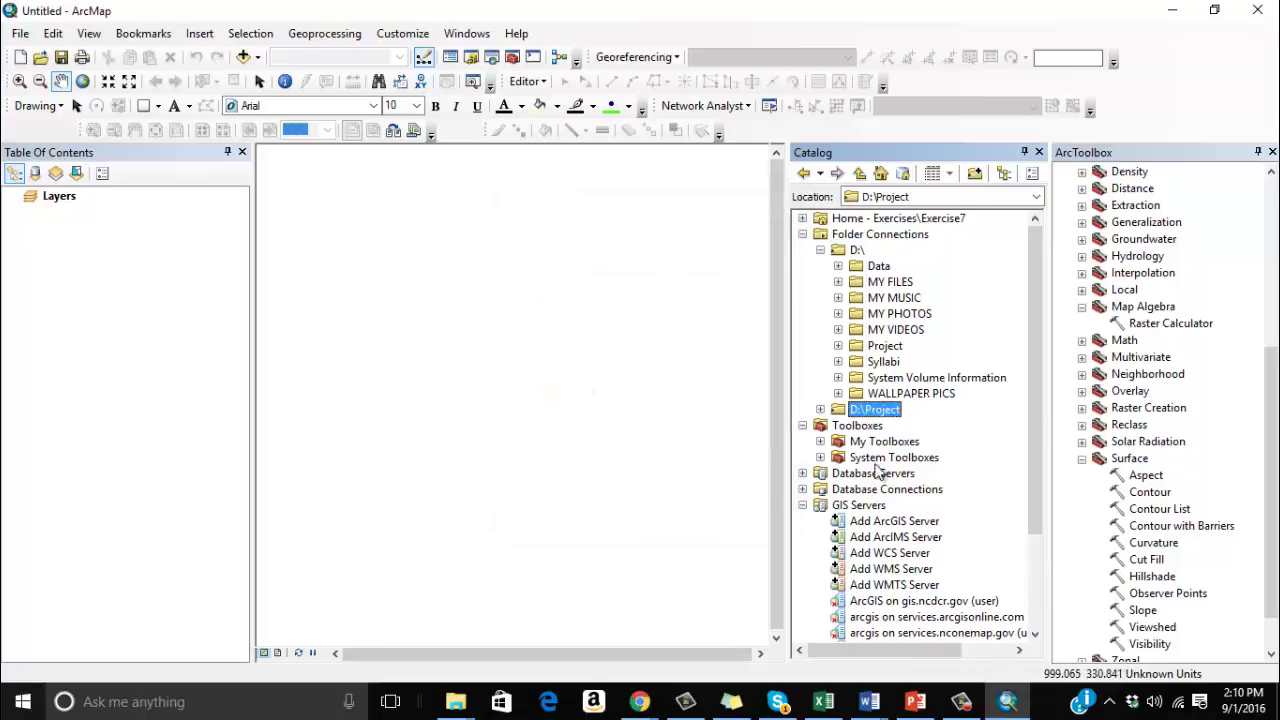
left_click_drag(1036, 384, 1036, 406)
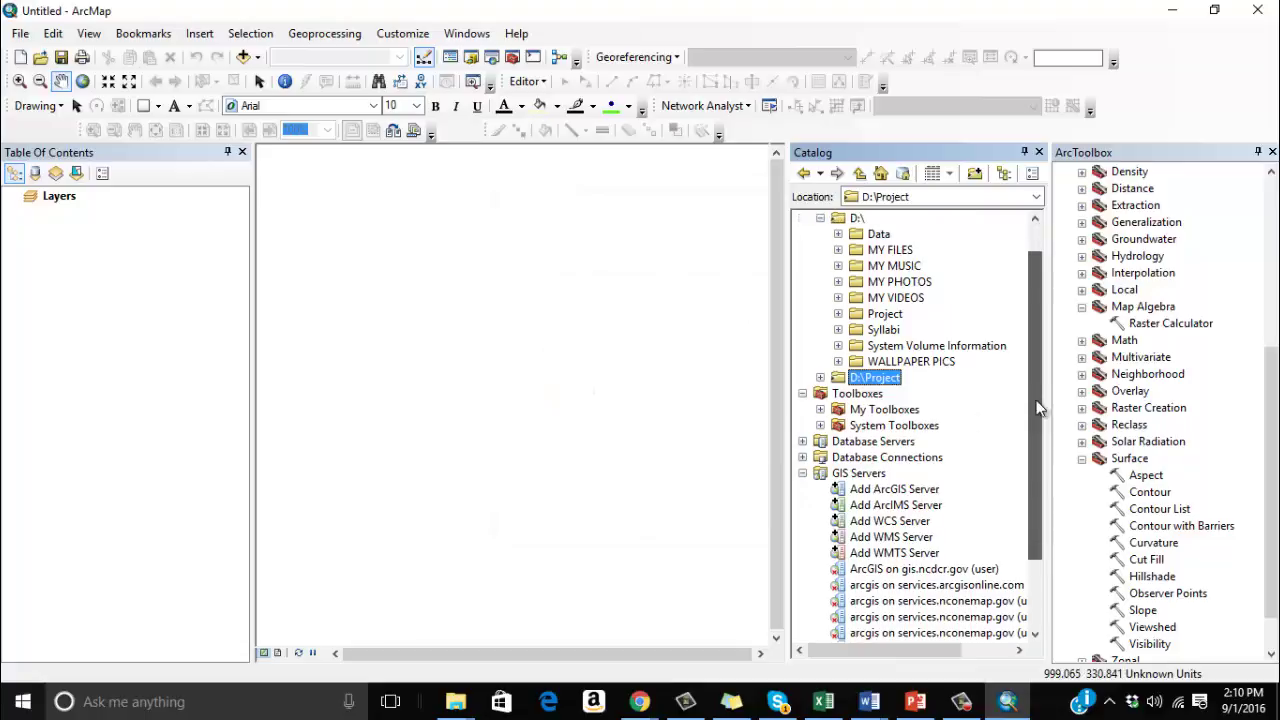
left_click(820, 378)
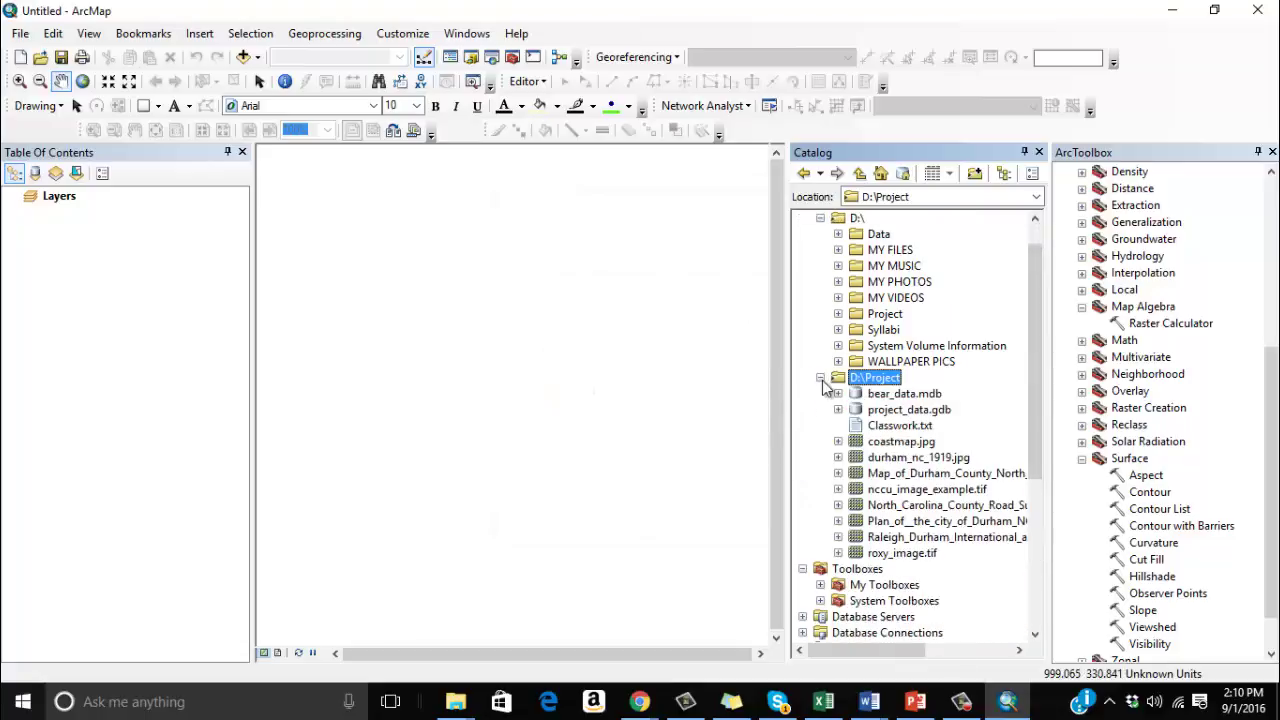
right_click(882, 385)
left_click(954, 448)
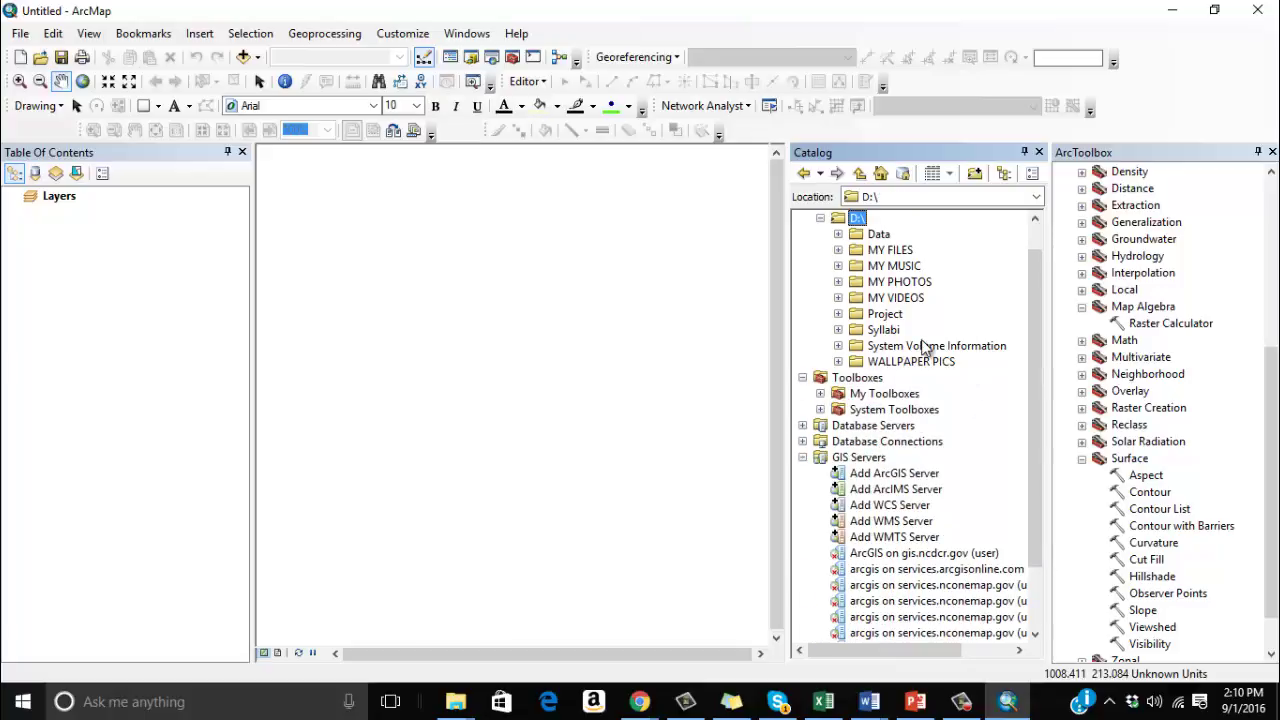
Step: Add high_schools.shp from the D:\ Data folder to the map
left_click(838, 234)
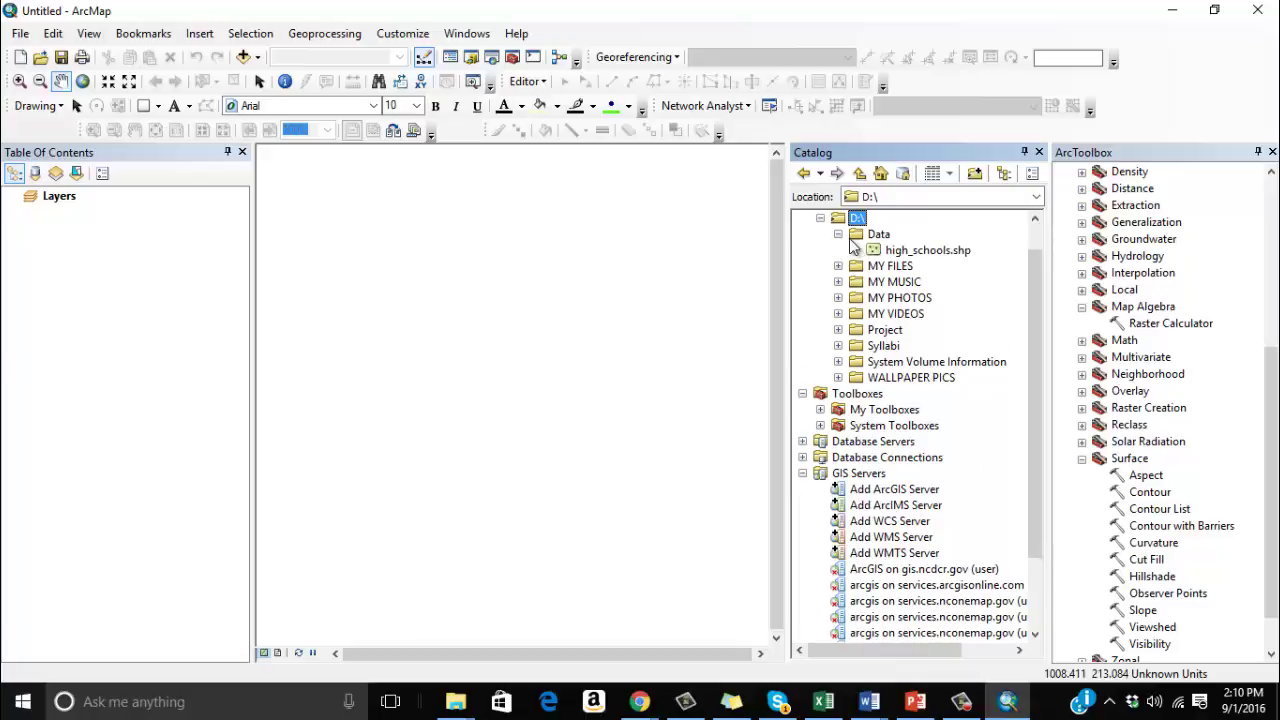
left_click_drag(927, 250, 522, 336)
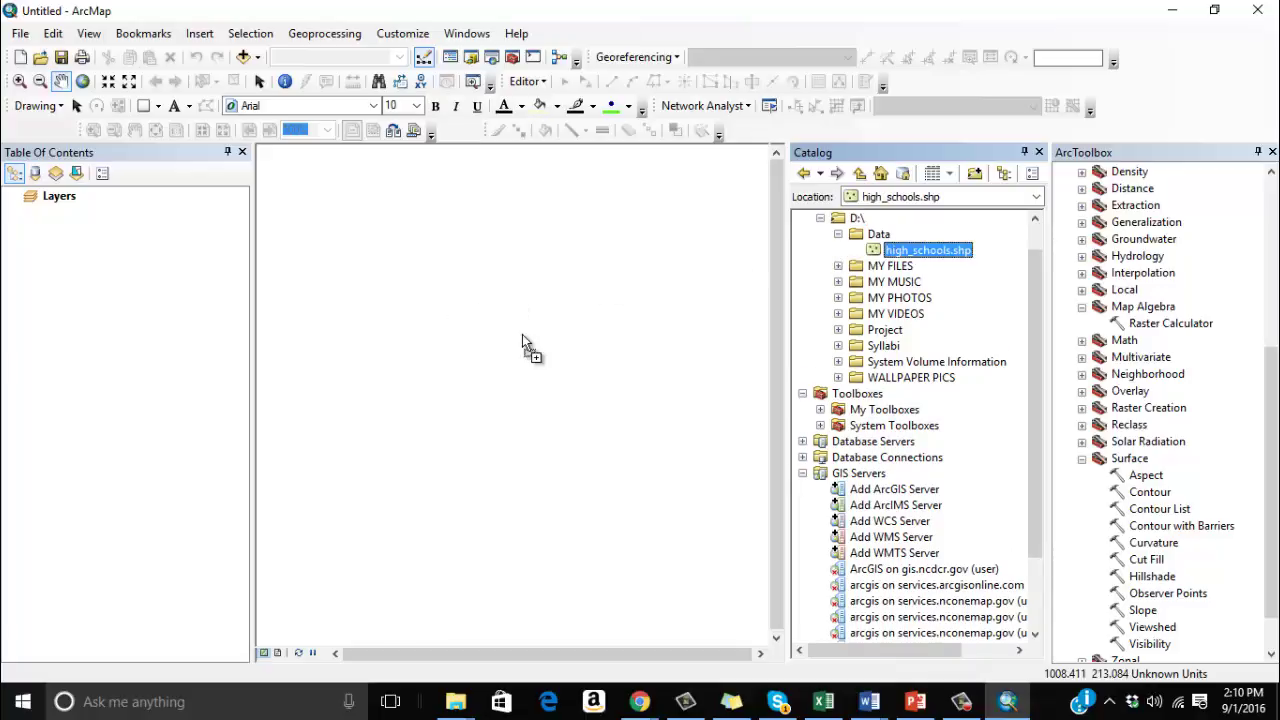
left_click_drag(227, 296, 134, 277)
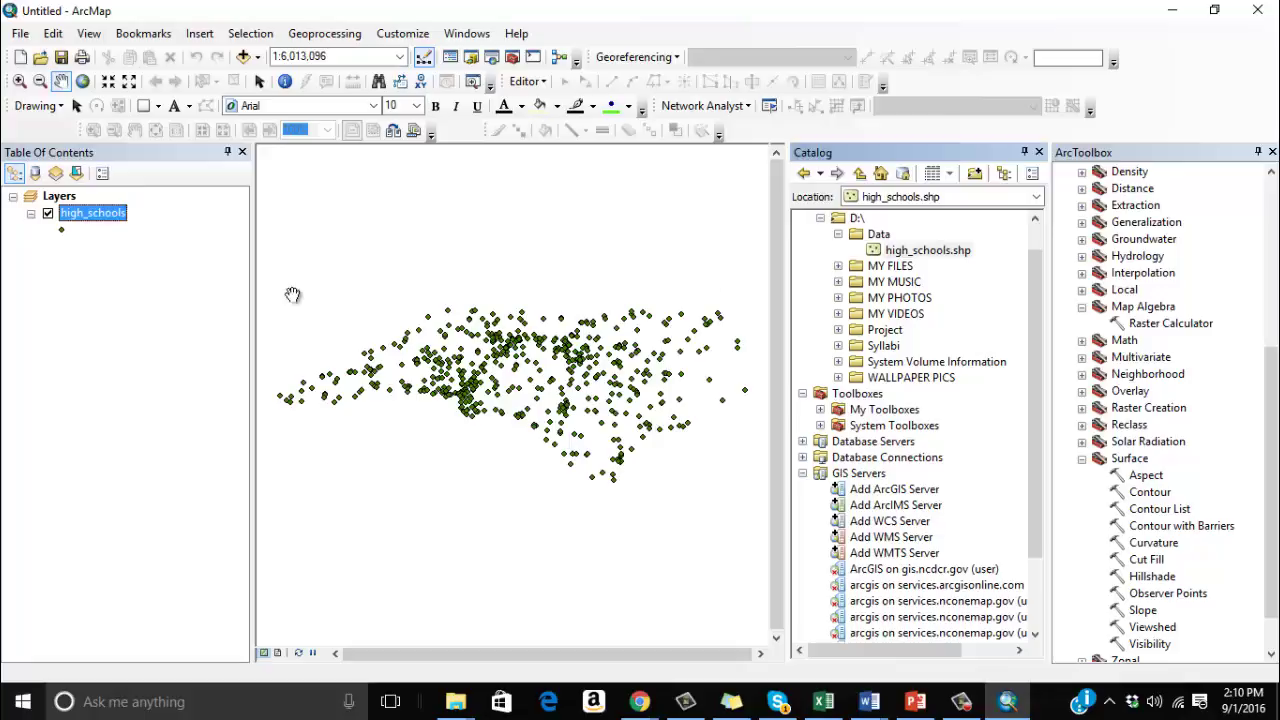
Step: Add nlcd_2011_pender from project_data.gdb and zoom in on the Pender raster
left_click(838, 329)
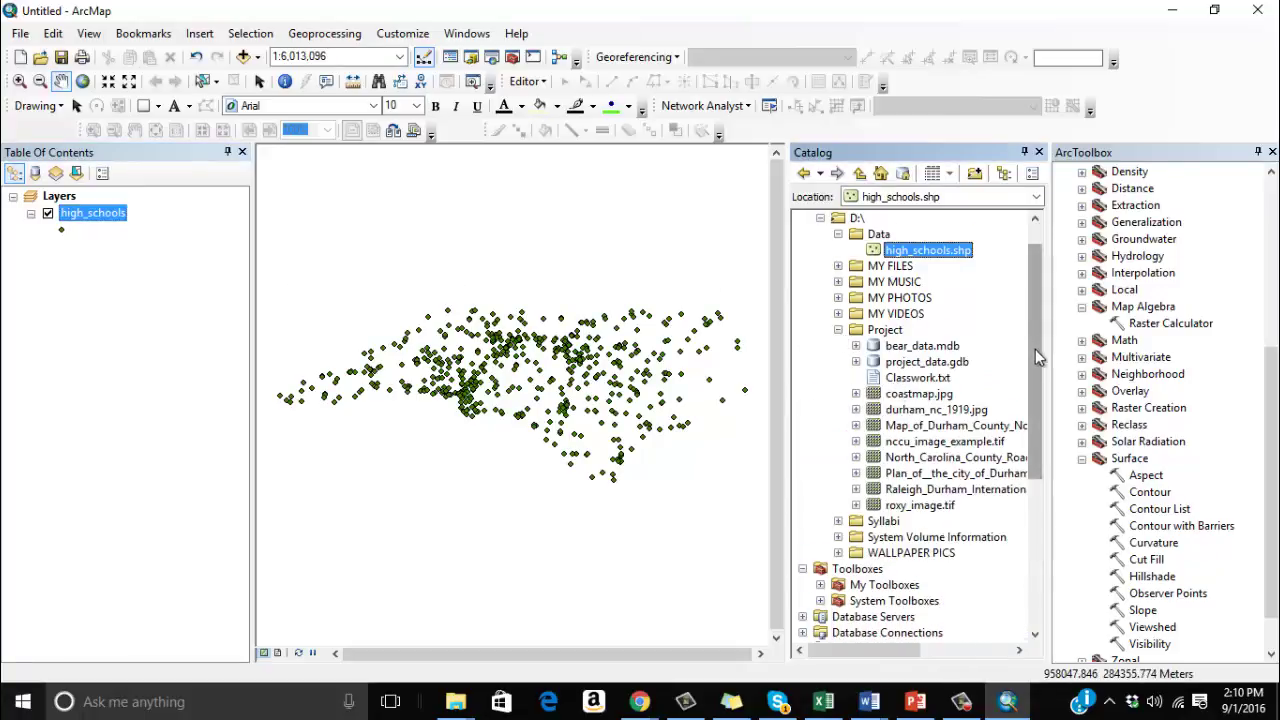
left_click_drag(1036, 357, 1036, 373)
left_click(855, 330)
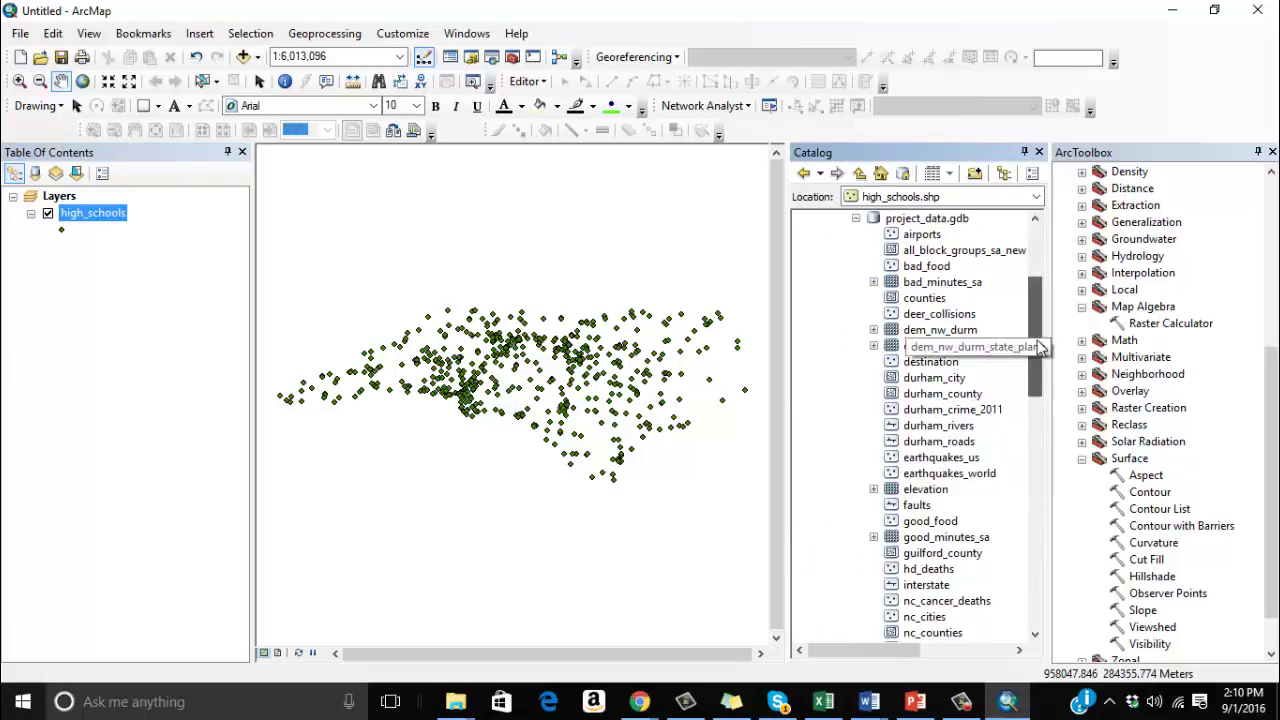
left_click_drag(1041, 343, 1040, 428)
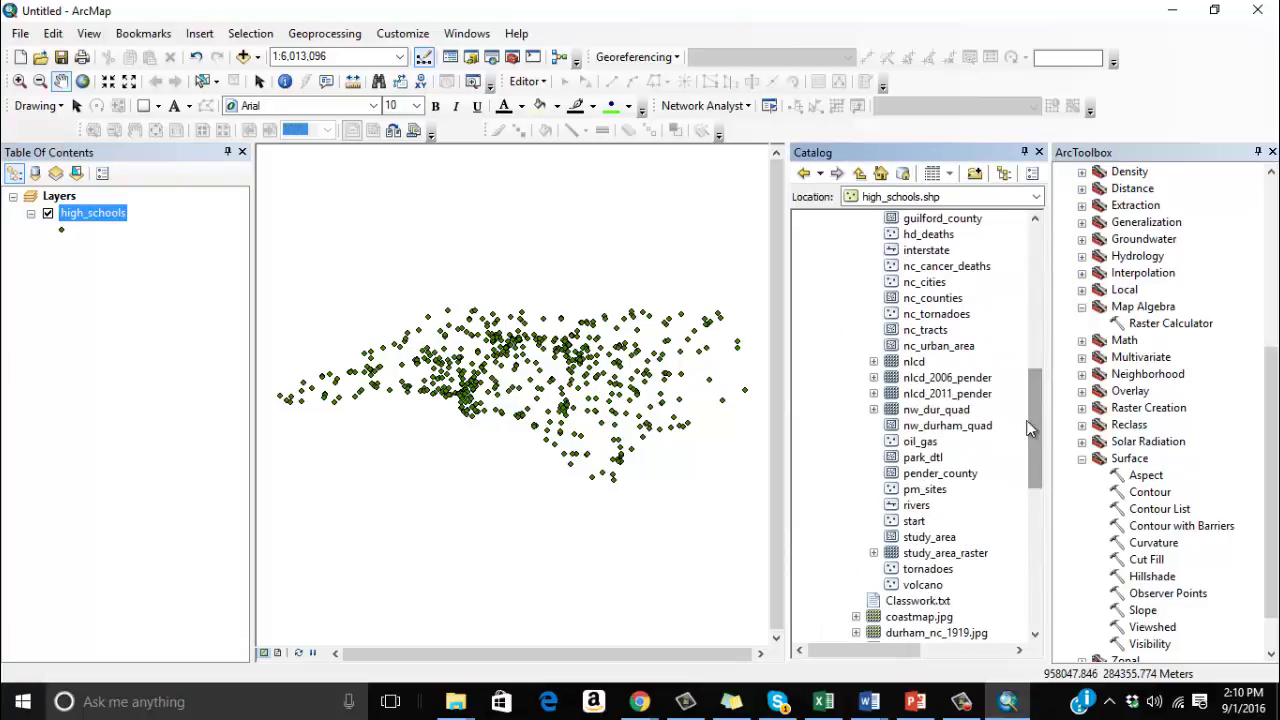
left_click_drag(950, 394, 206, 377)
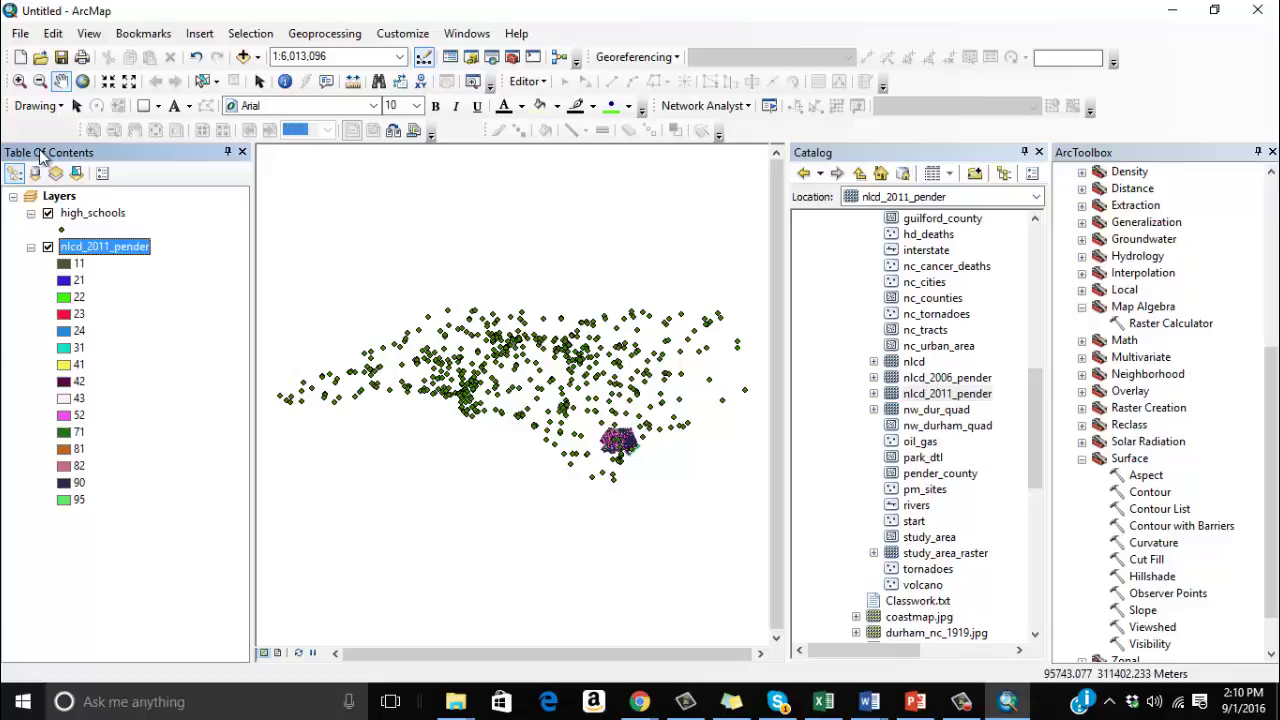
left_click(19, 81)
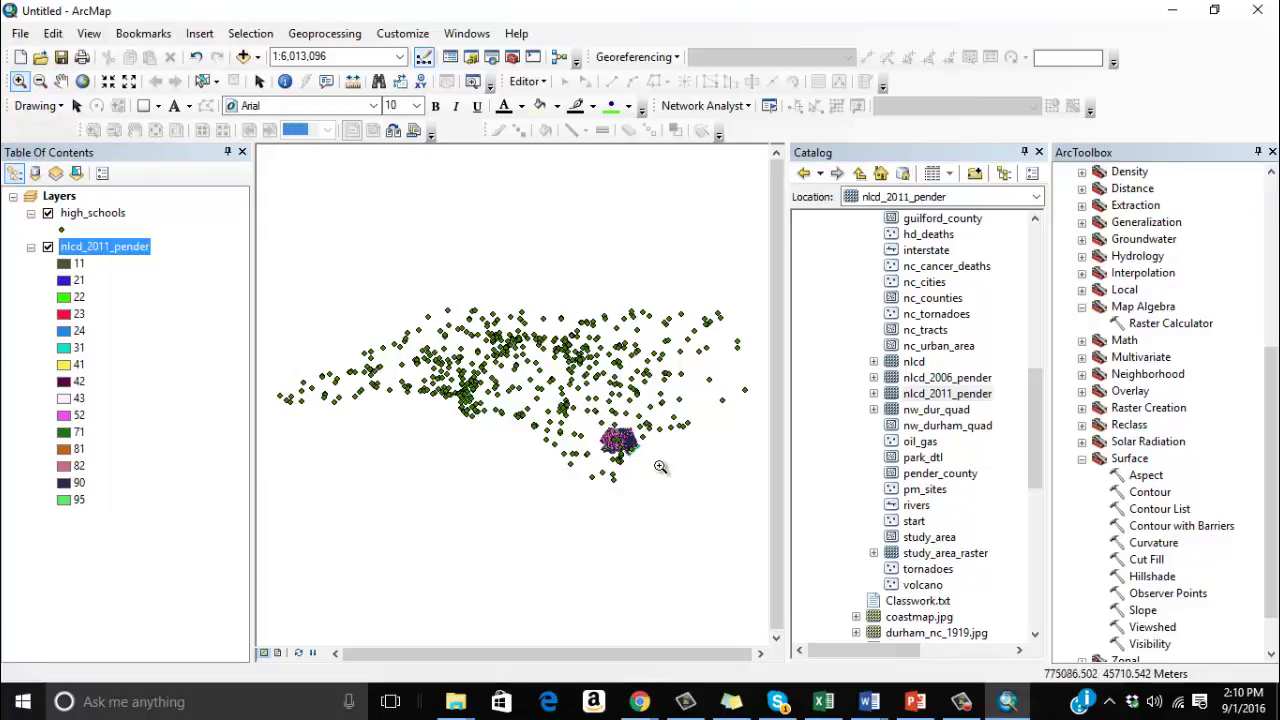
left_click_drag(660, 467, 588, 408)
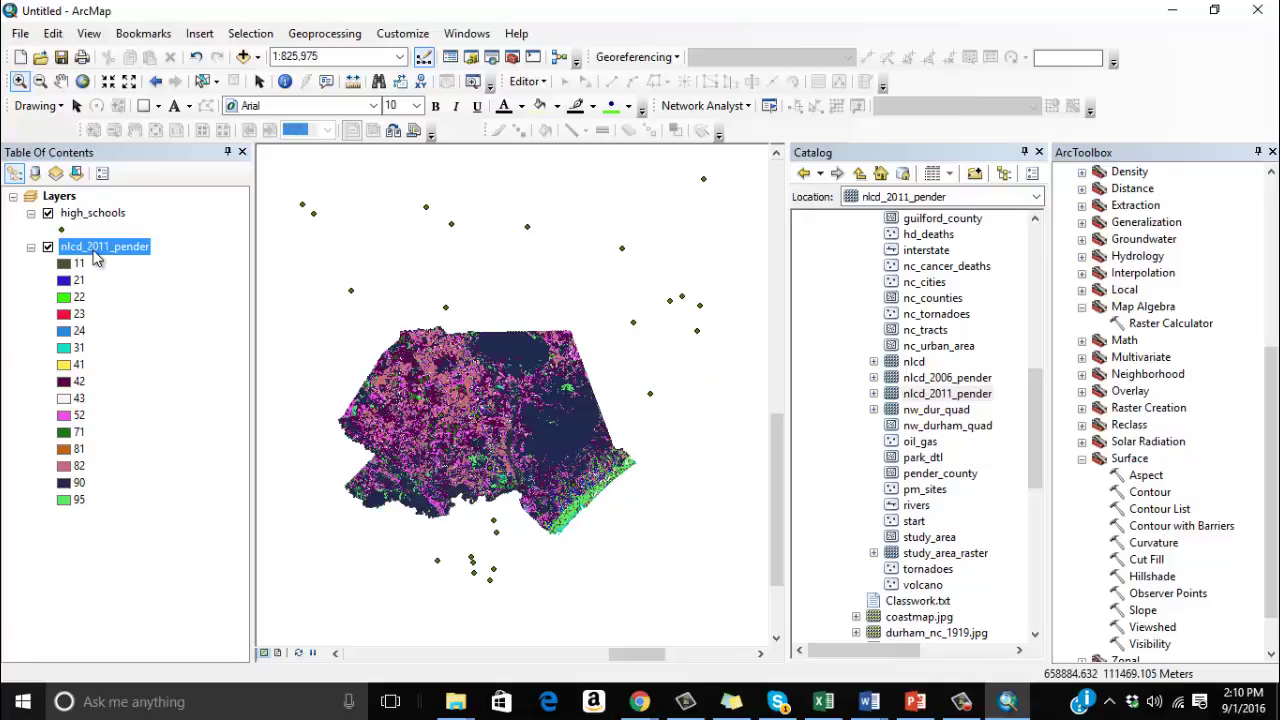
Step: Import D:\Project\nlcd.clr as the colormap for the nlcd_2011_pender raster
left_click(93, 250)
double_click(93, 250)
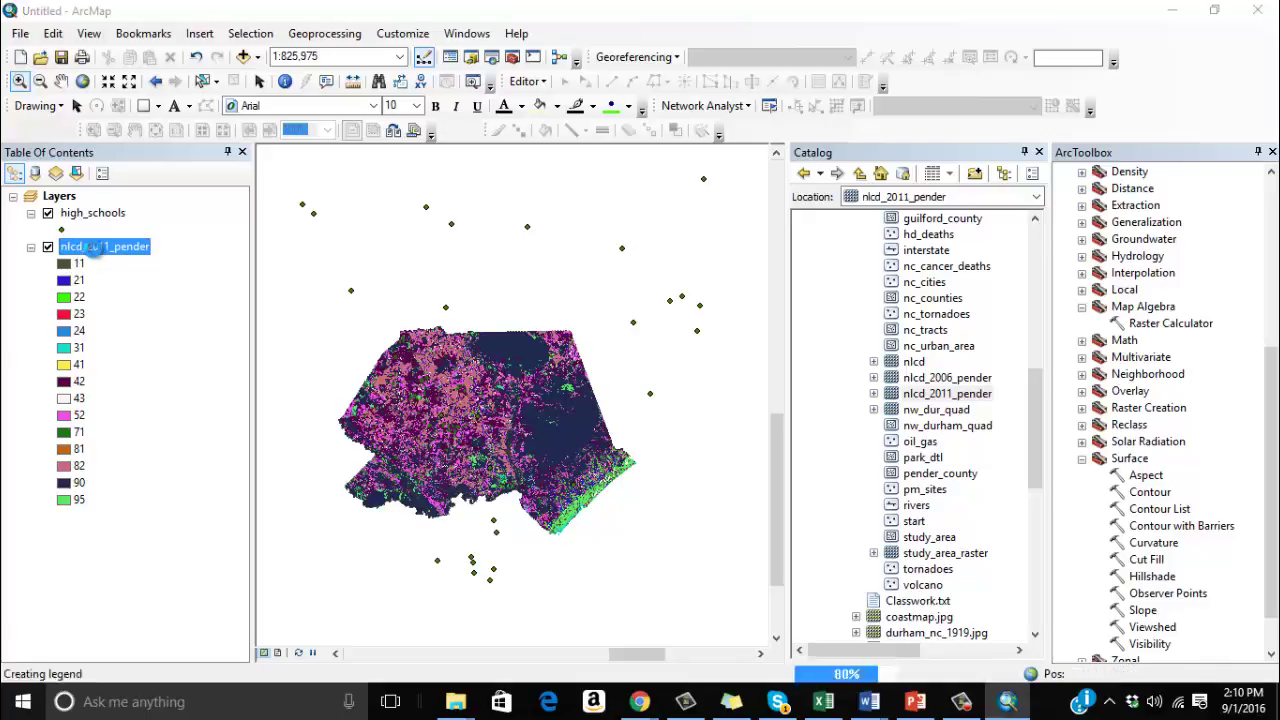
left_click(522, 489)
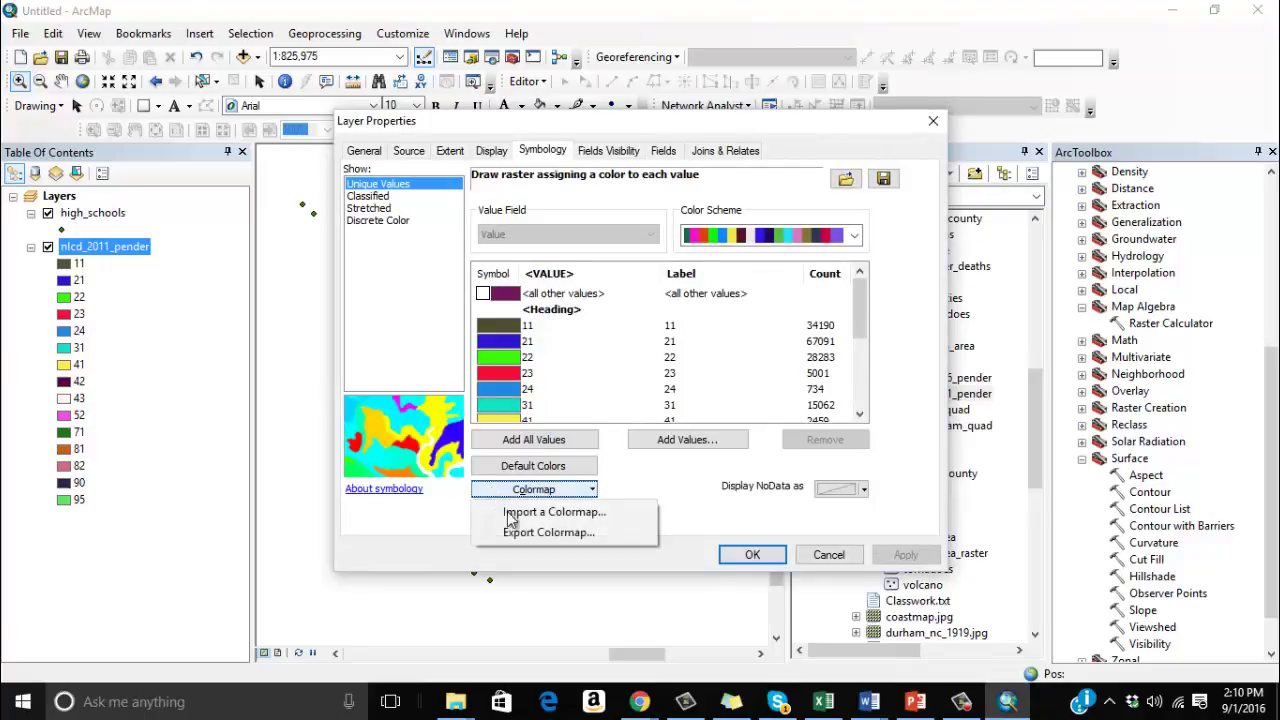
left_click(527, 515)
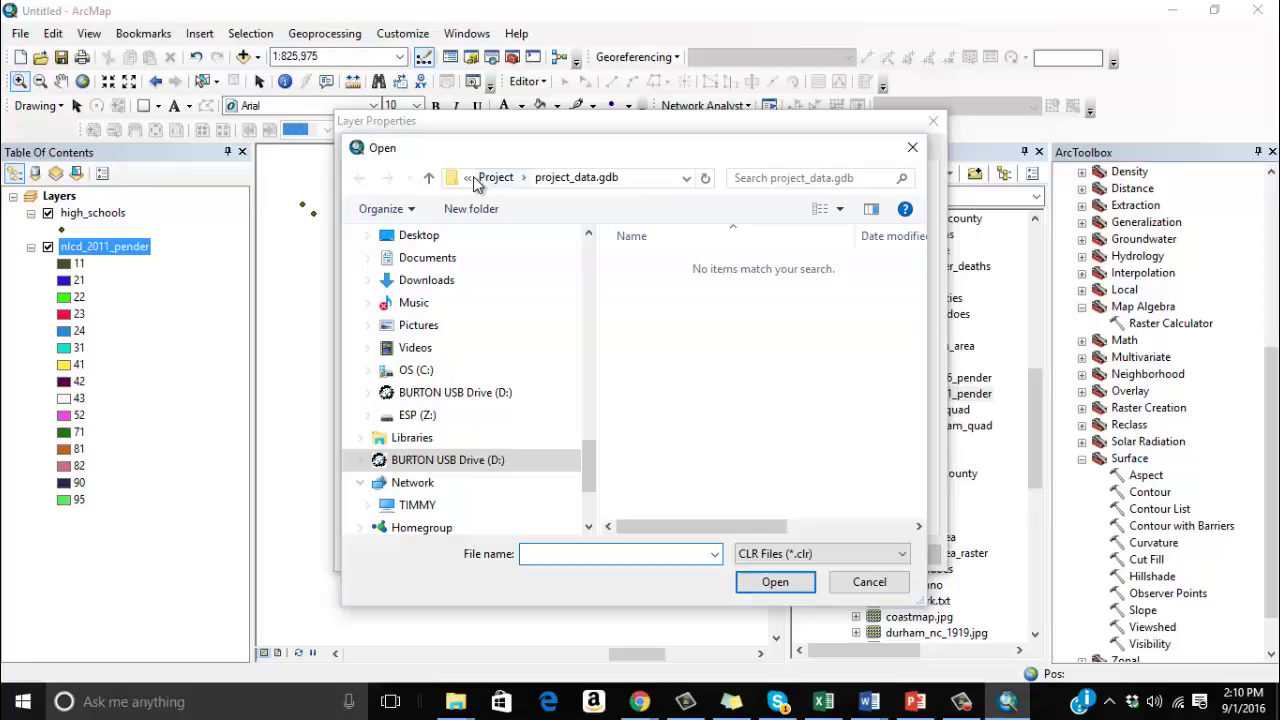
left_click(493, 178)
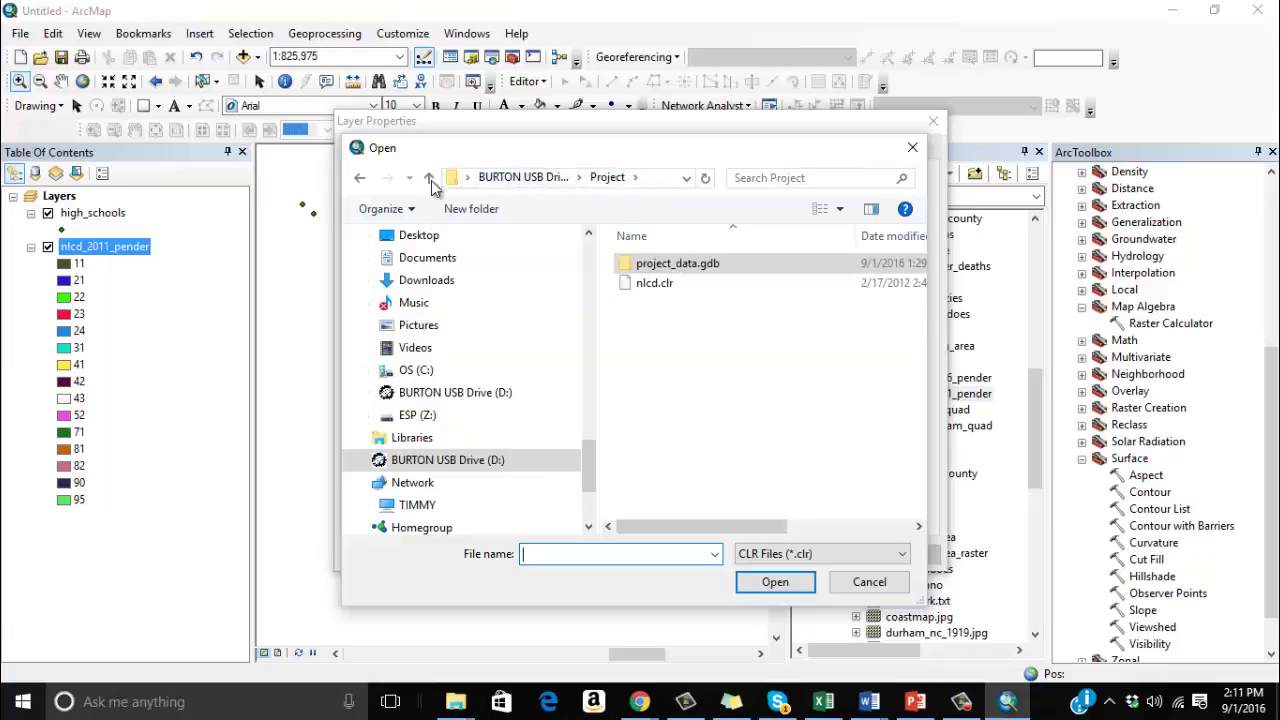
double_click(660, 284)
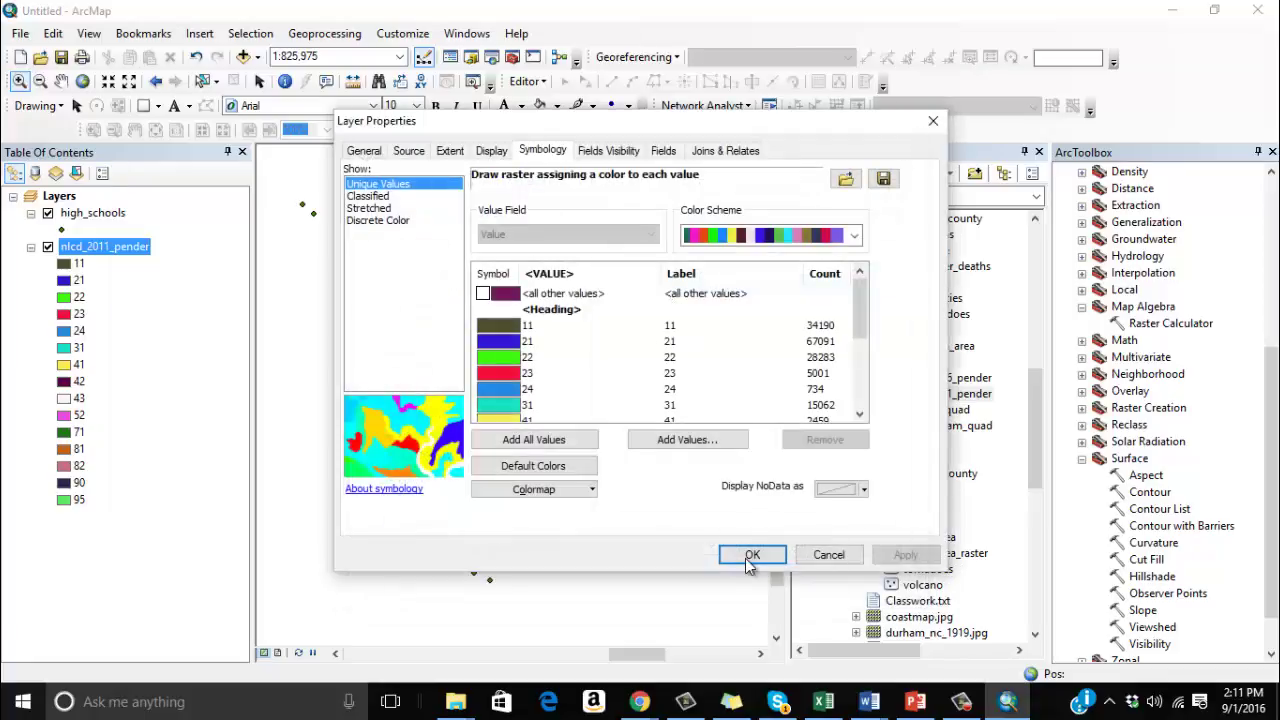
left_click(751, 557)
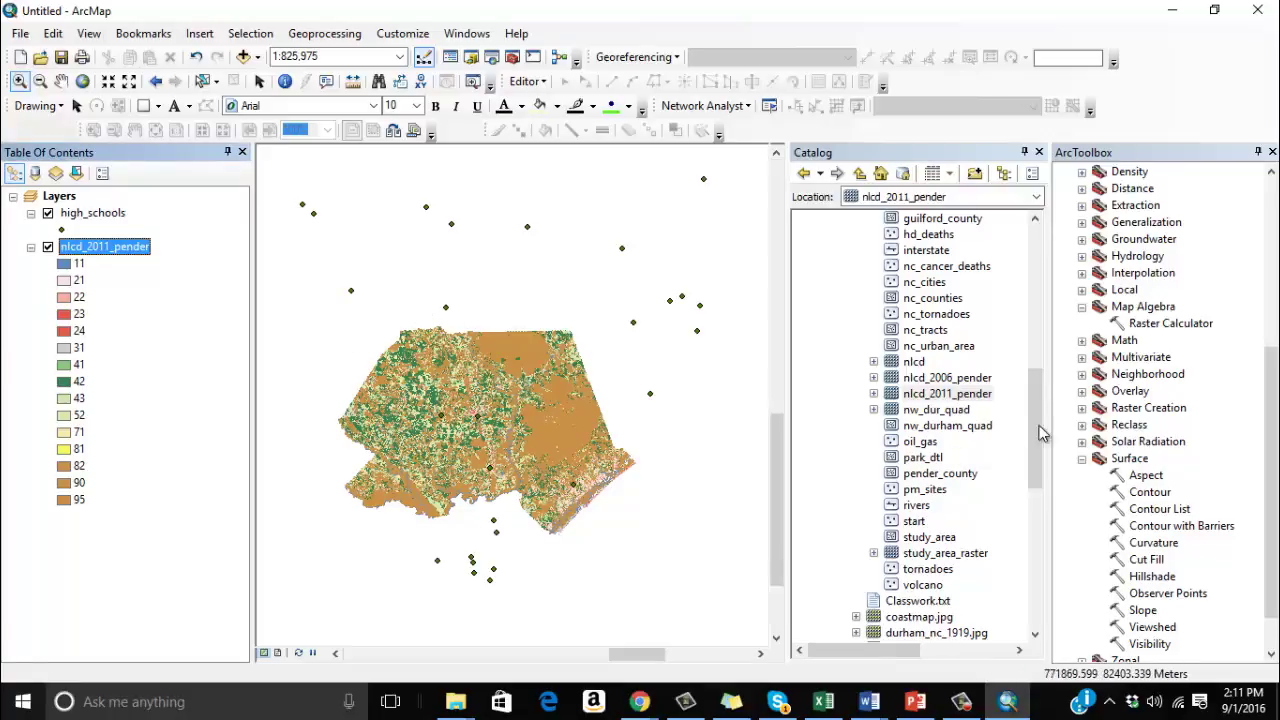
left_click_drag(1040, 443, 1038, 305)
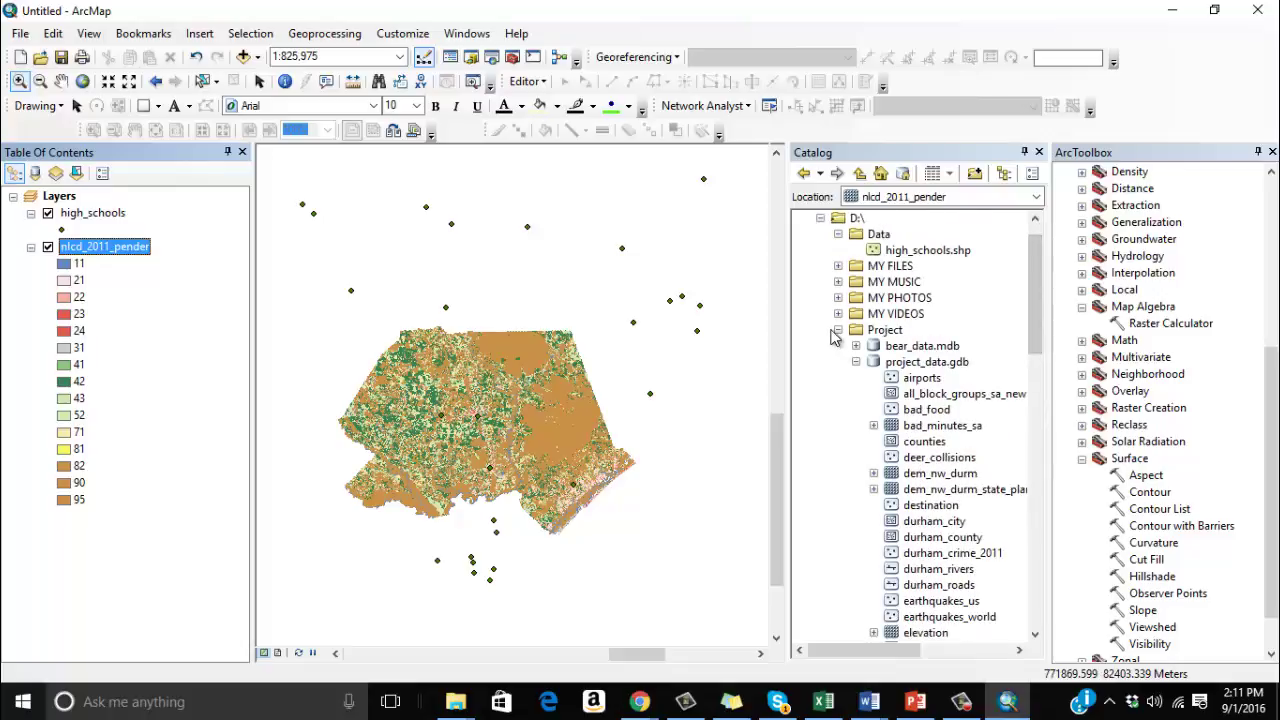
left_click(838, 330)
left_click(820, 218)
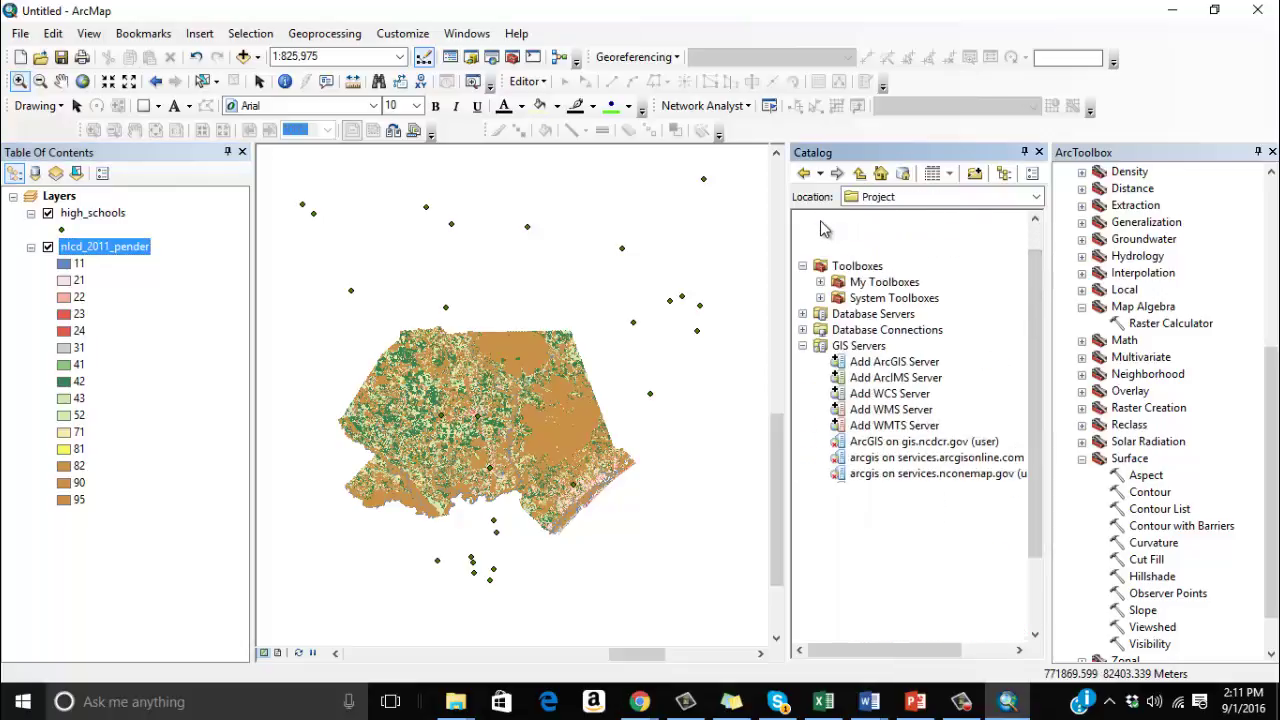
right_click(882, 236)
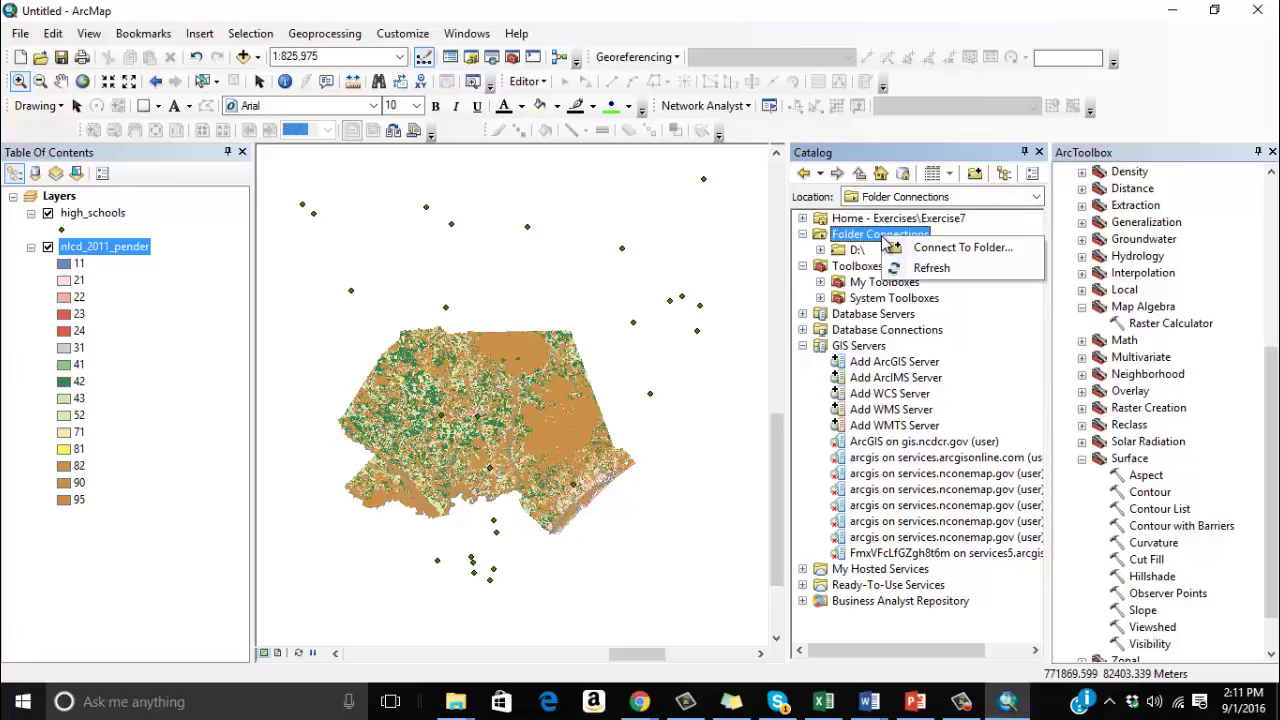
left_click(897, 250)
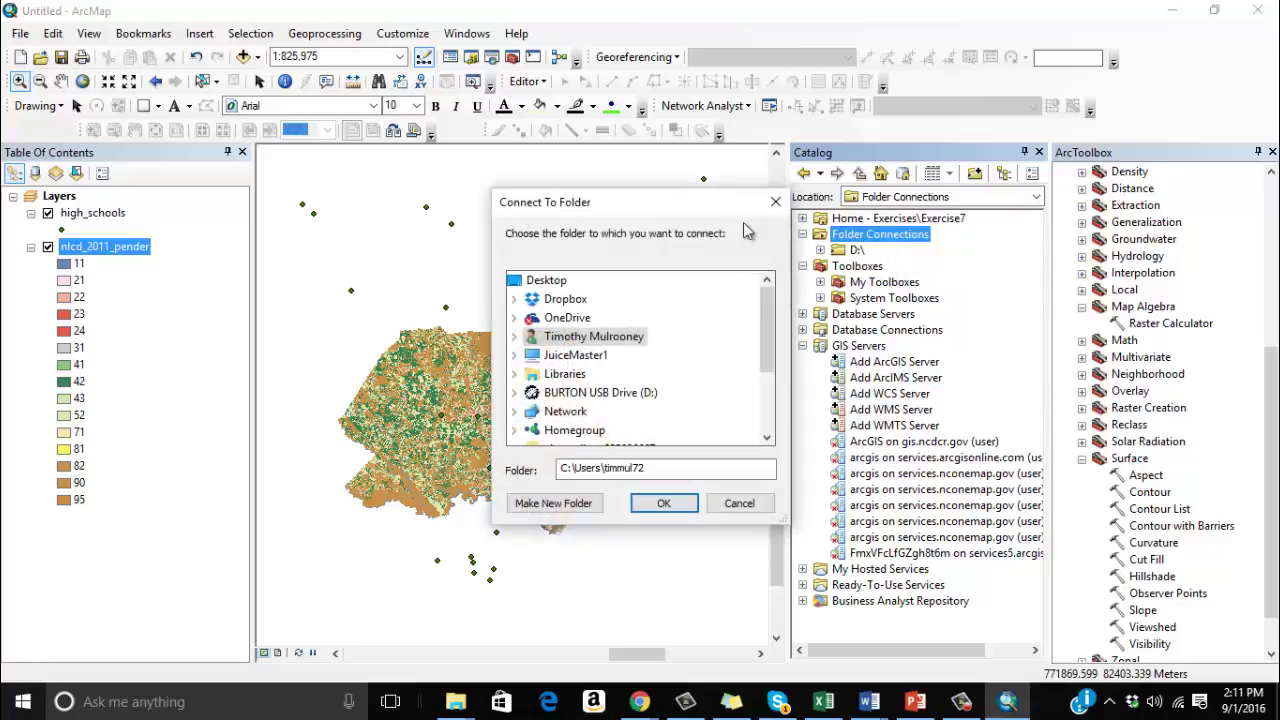
left_click_drag(692, 208, 595, 191)
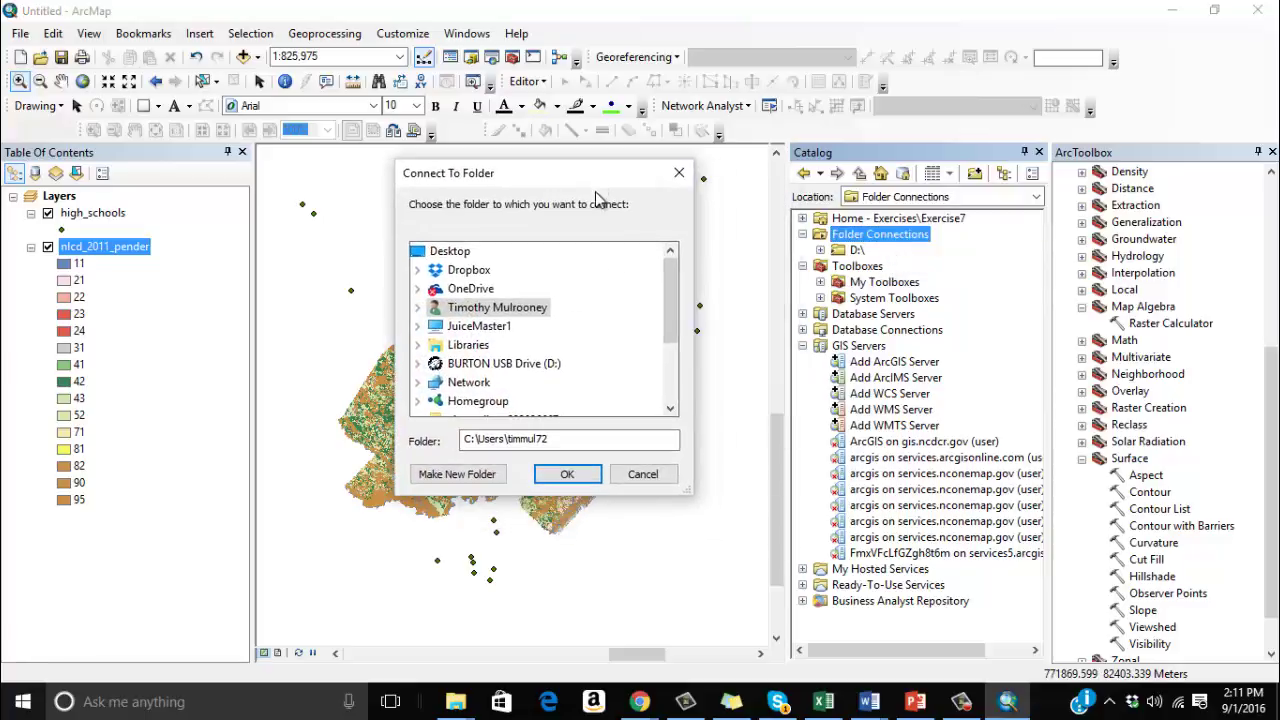
left_click(418, 309)
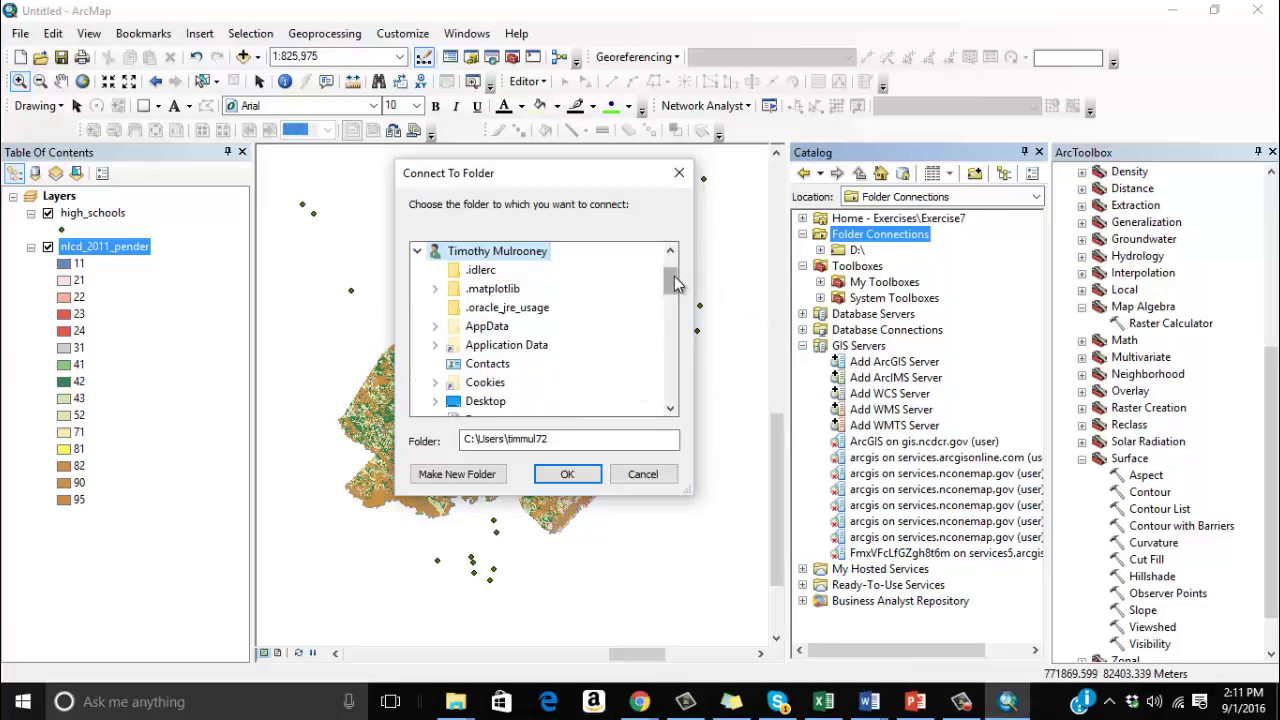
left_click_drag(671, 283, 671, 296)
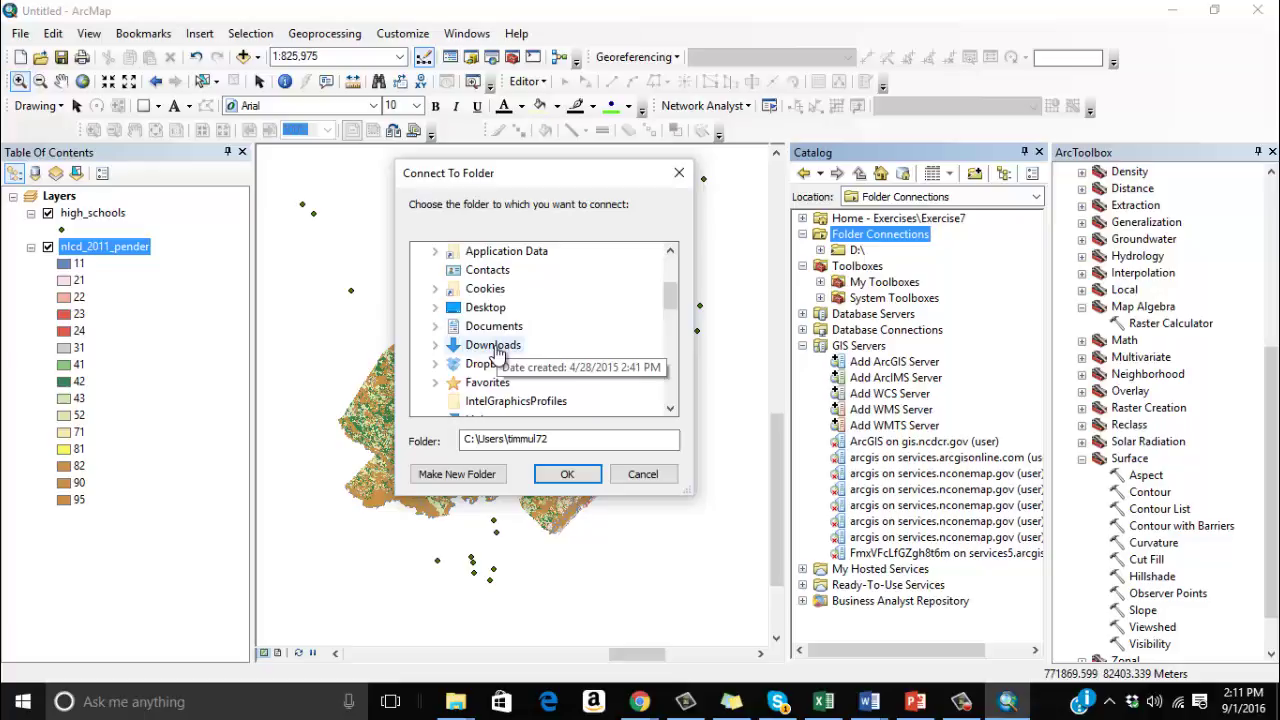
left_click_drag(671, 298, 670, 330)
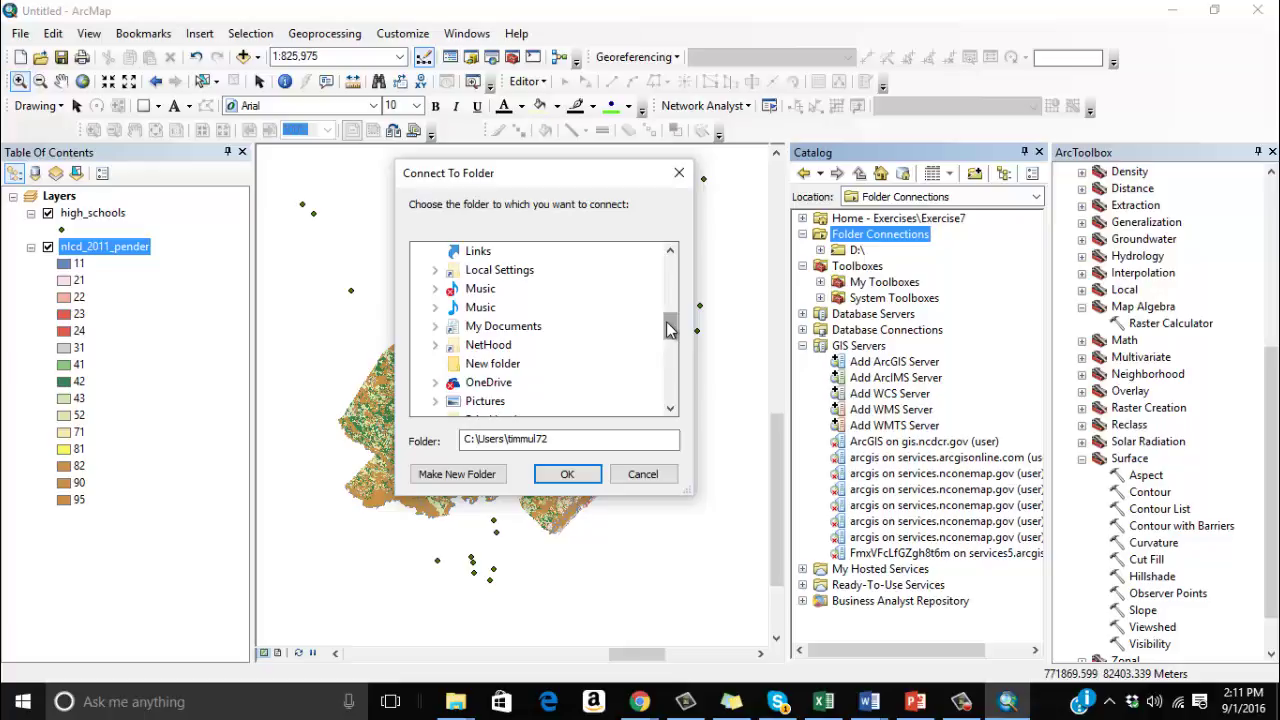
left_click_drag(670, 330, 671, 336)
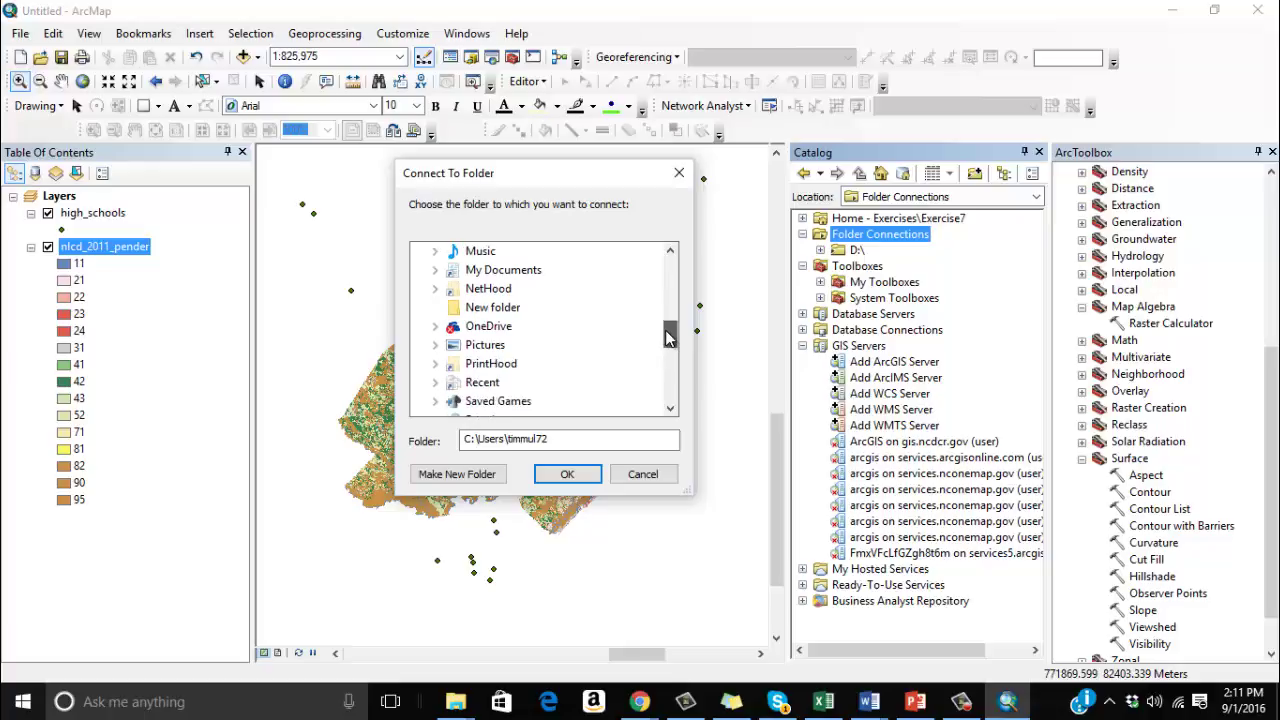
left_click(640, 474)
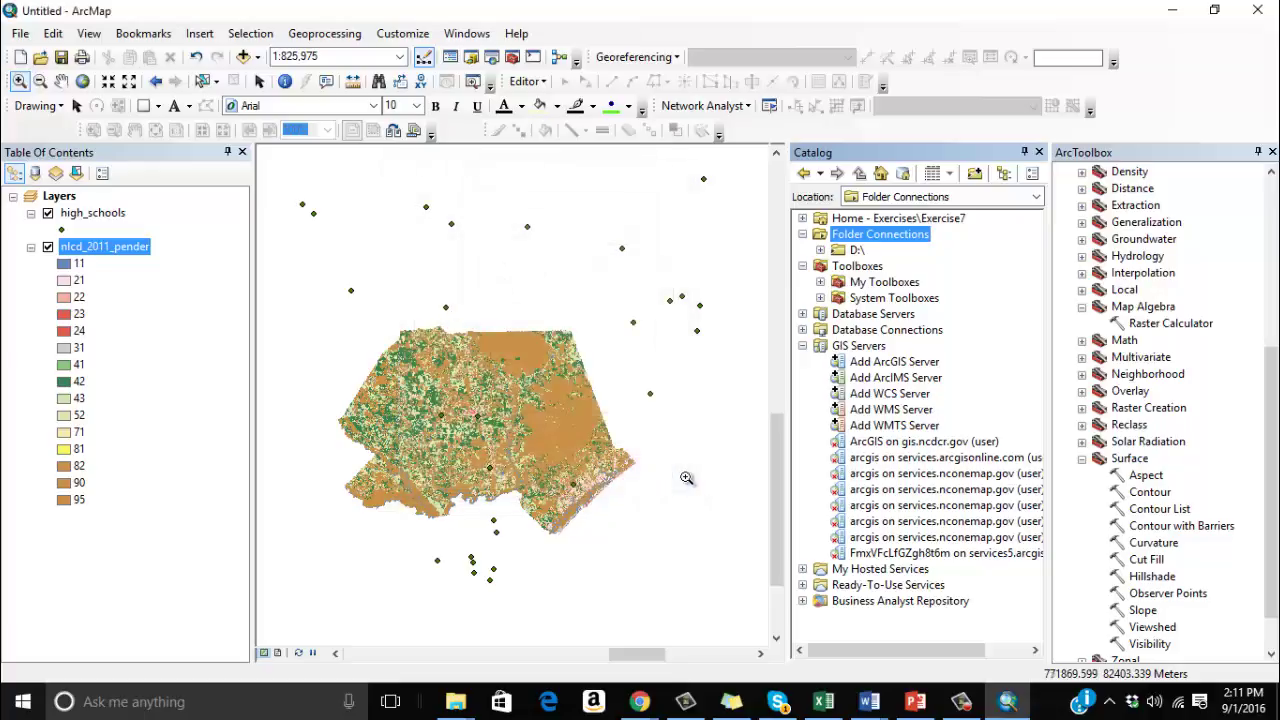
Step: Add a Catalog folder connection to C:\Temp and expand it to show its folders and geodatabases
left_click(802, 234)
left_click(802, 250)
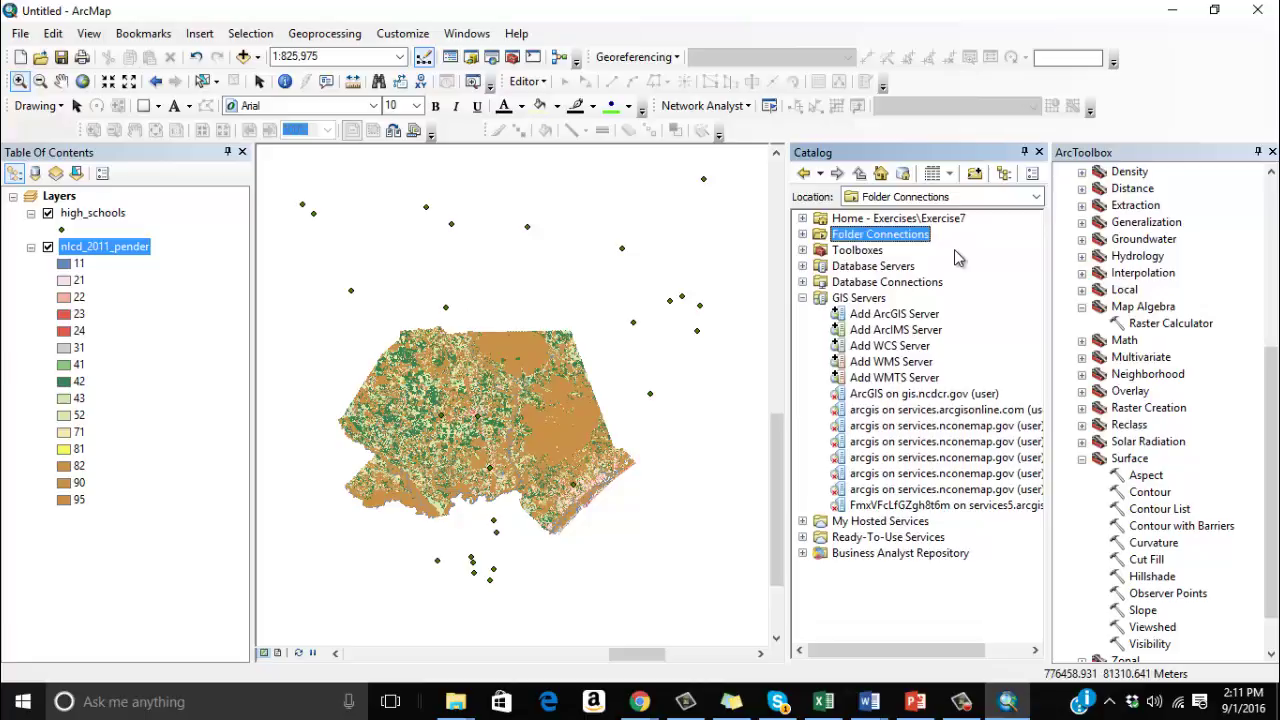
left_click(975, 176)
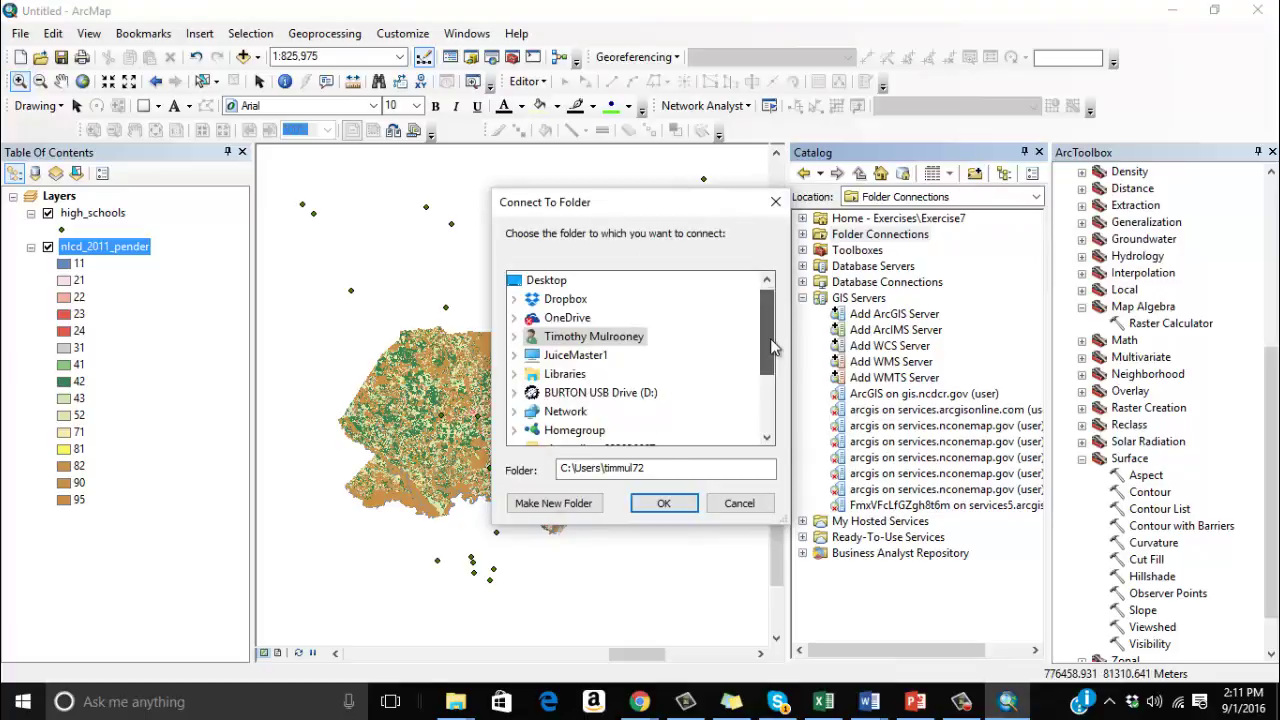
left_click_drag(770, 355, 770, 380)
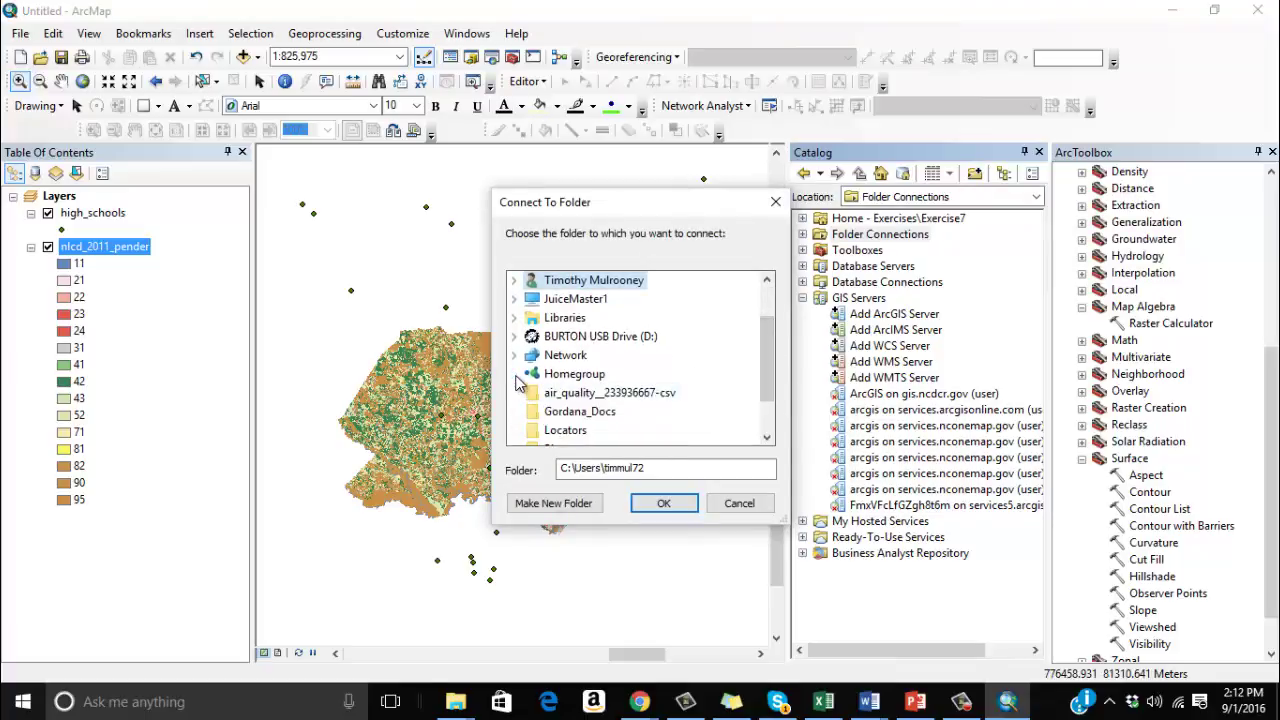
left_click(516, 299)
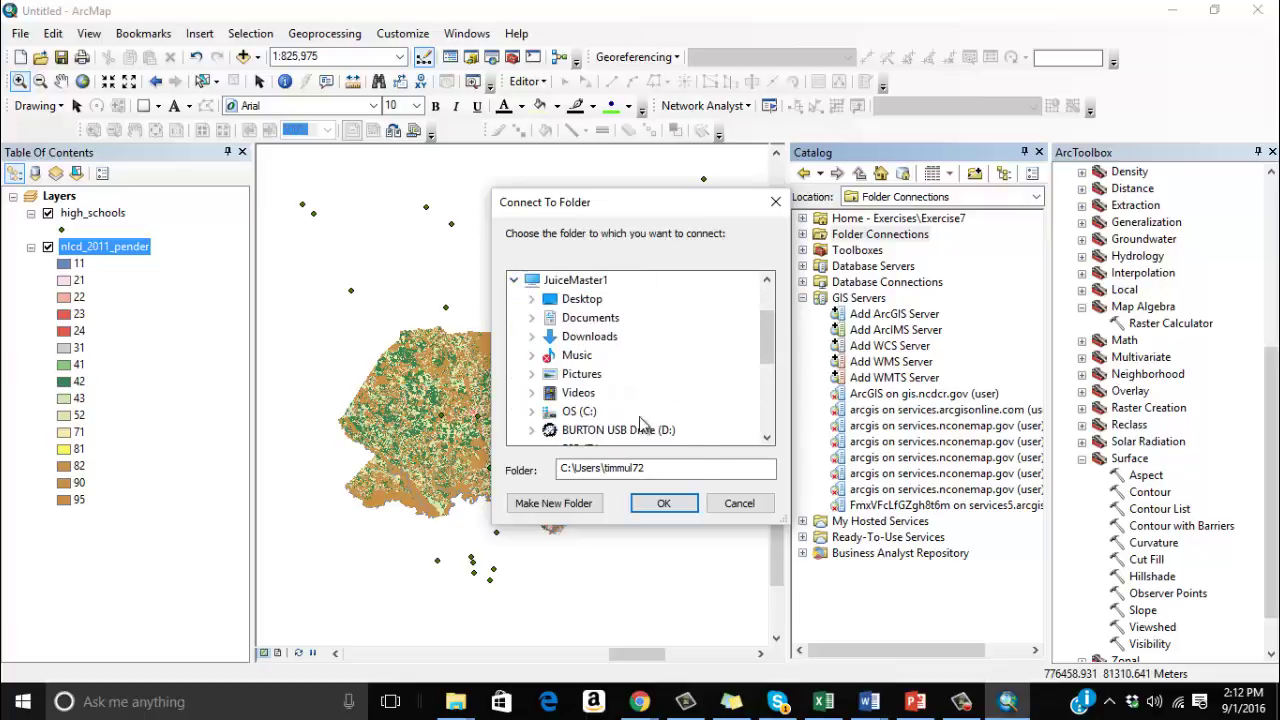
left_click(575, 412)
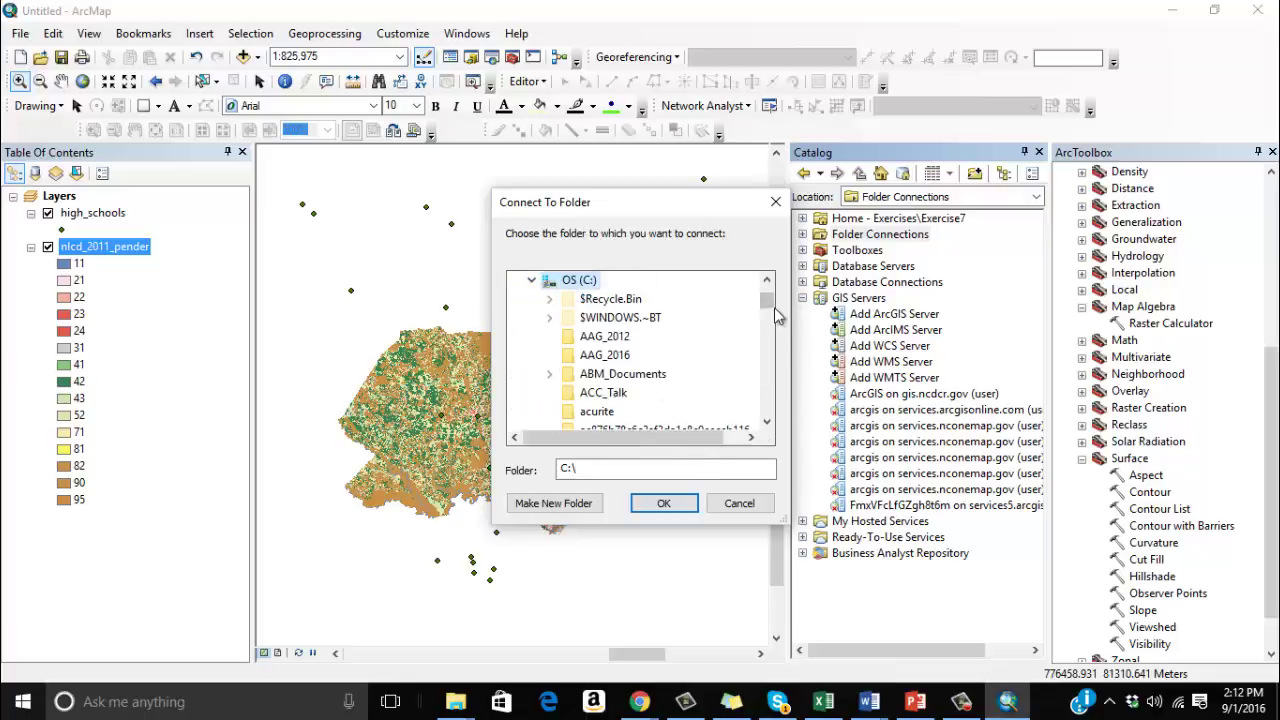
left_click_drag(767, 290, 767, 396)
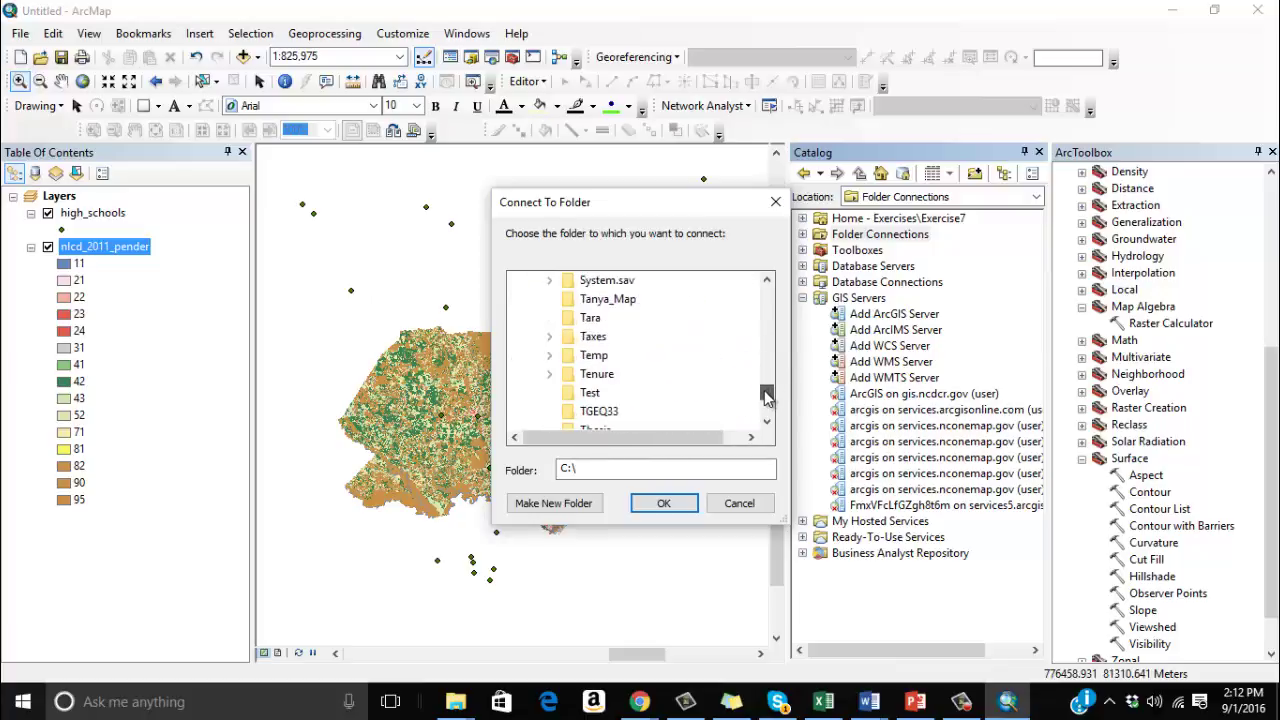
double_click(588, 357)
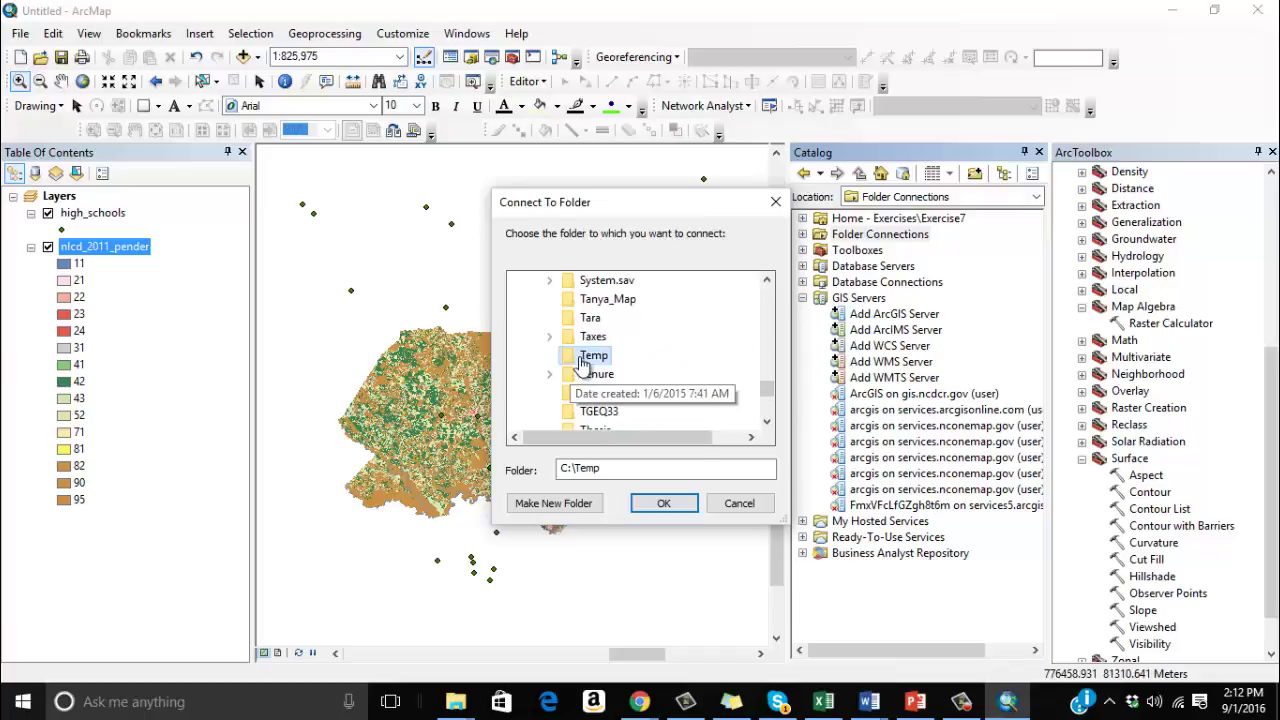
left_click(662, 504)
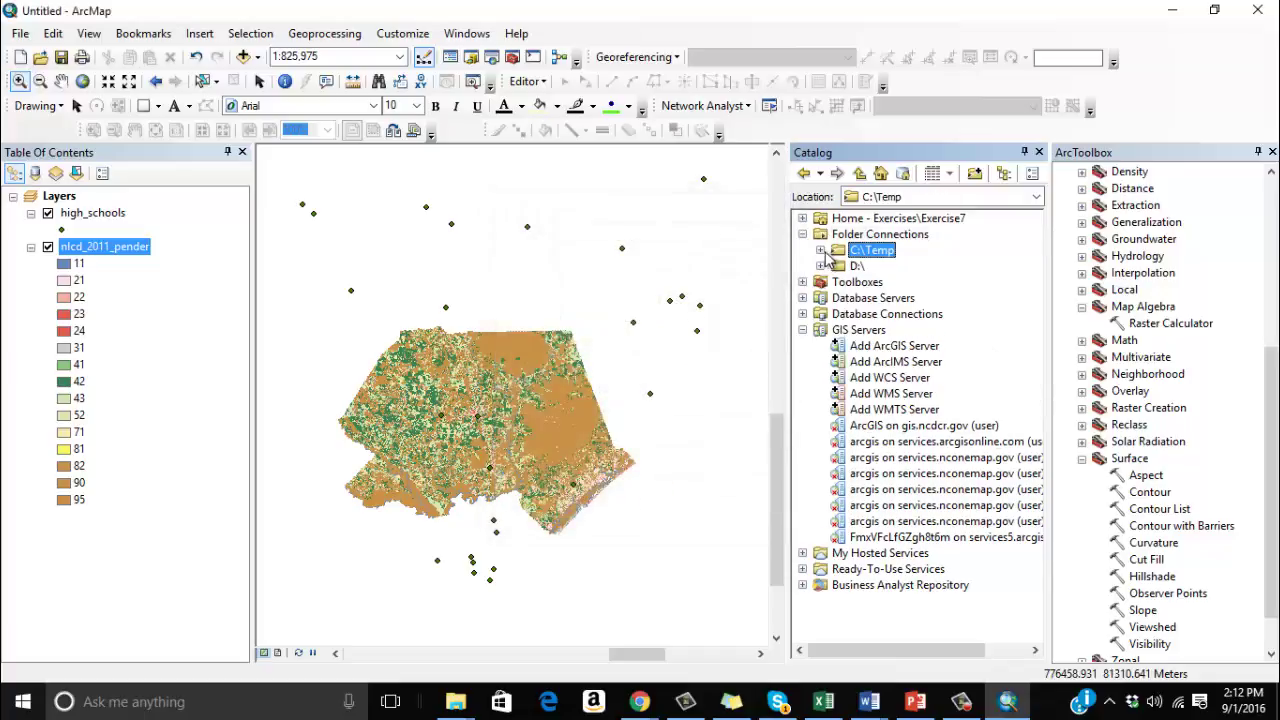
left_click(821, 250)
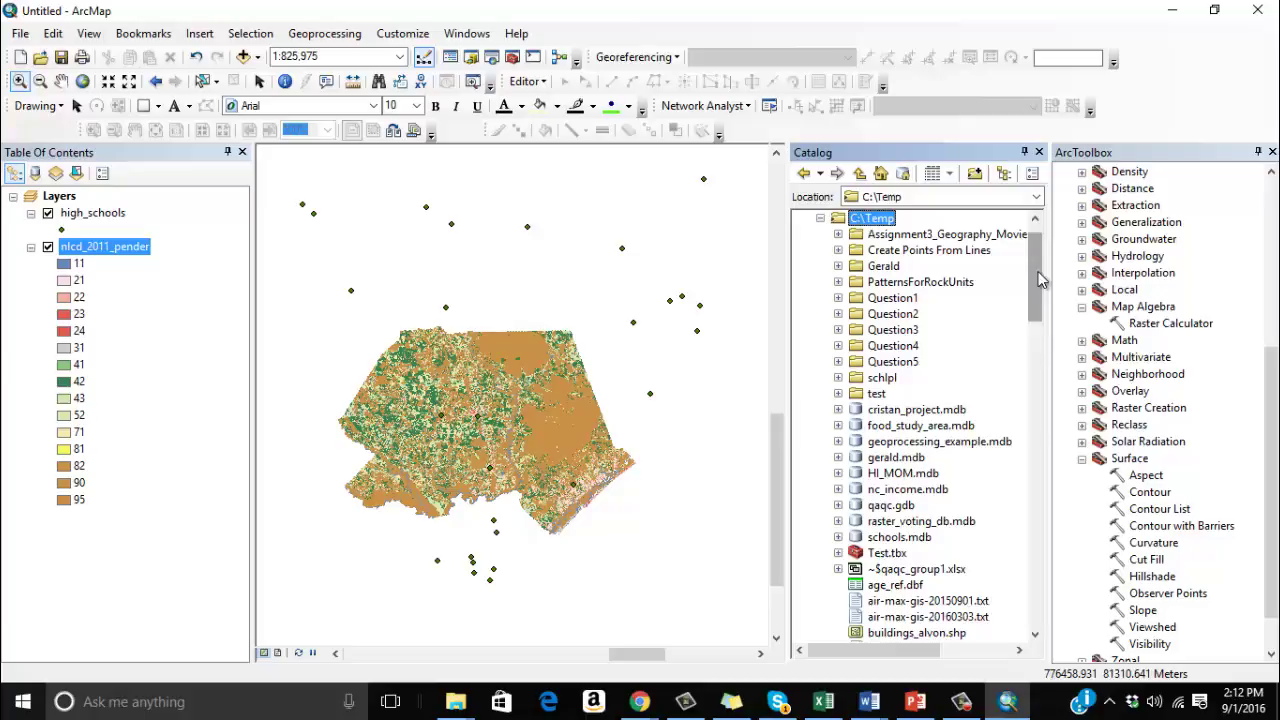
Step: Drag non_public_schools from C:\Temp\schools.mdb onto the map as a new layer
left_click_drag(1038, 271, 1041, 311)
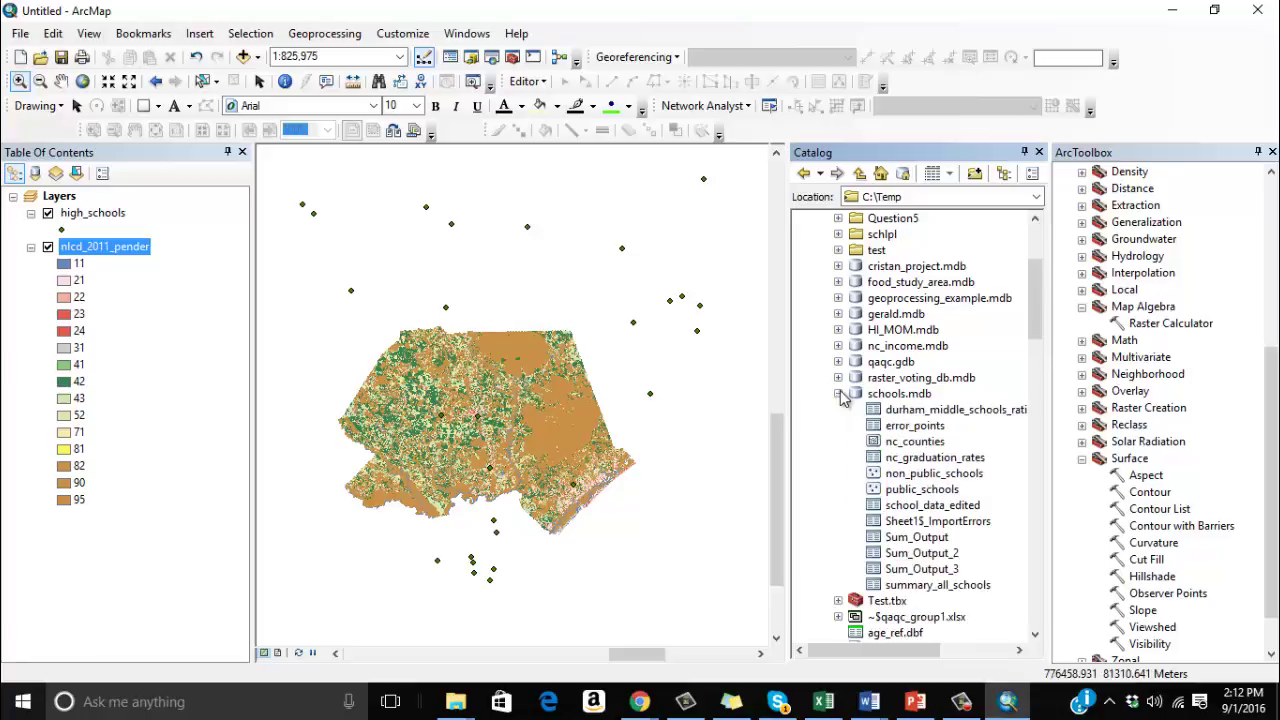
mouse_move(935, 473)
left_mouse_down()
mouse_move(823, 460)
mouse_move(330, 310)
mouse_move(215, 242)
left_mouse_up()
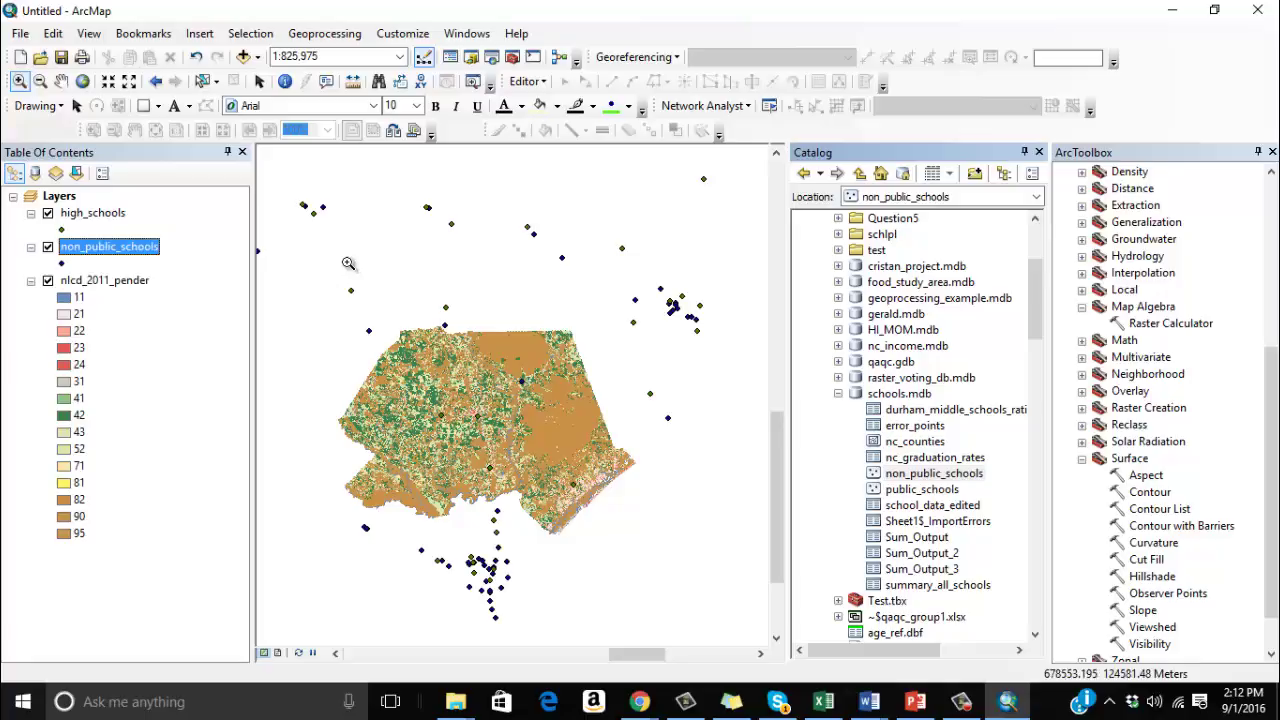
Step: Change the high_schools point symbol colour to red
left_click(62, 229)
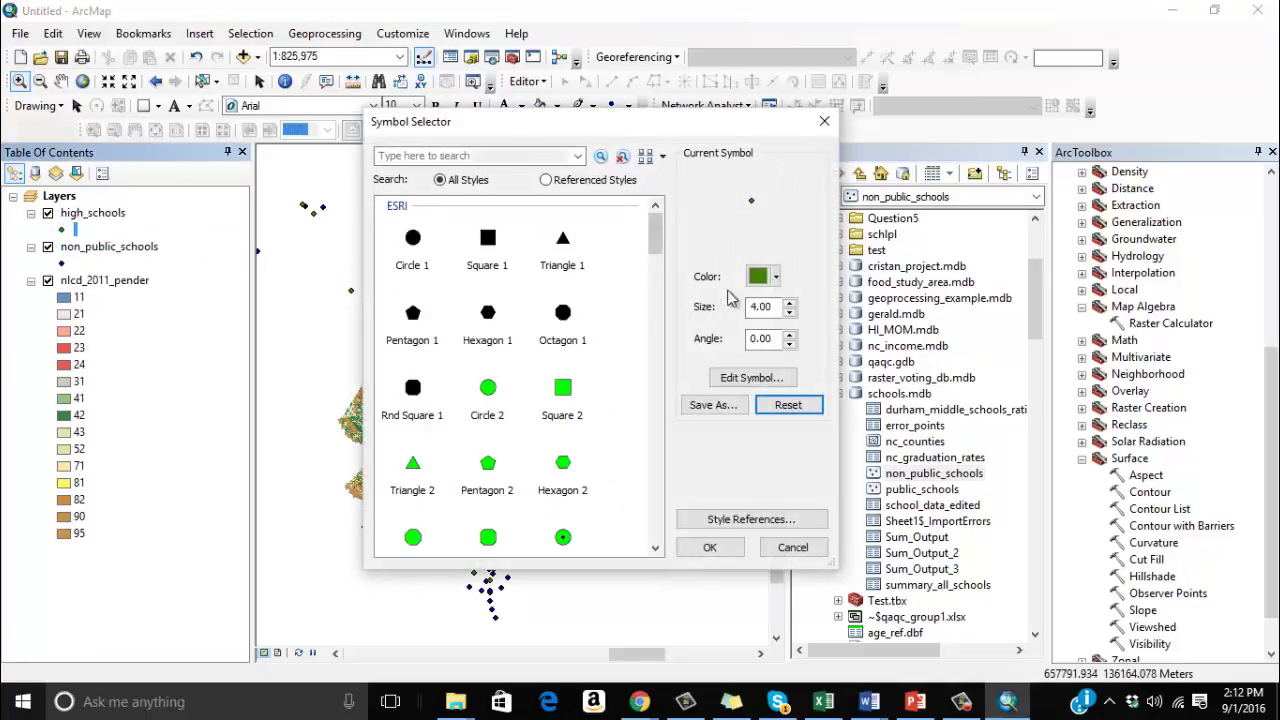
left_click(776, 277)
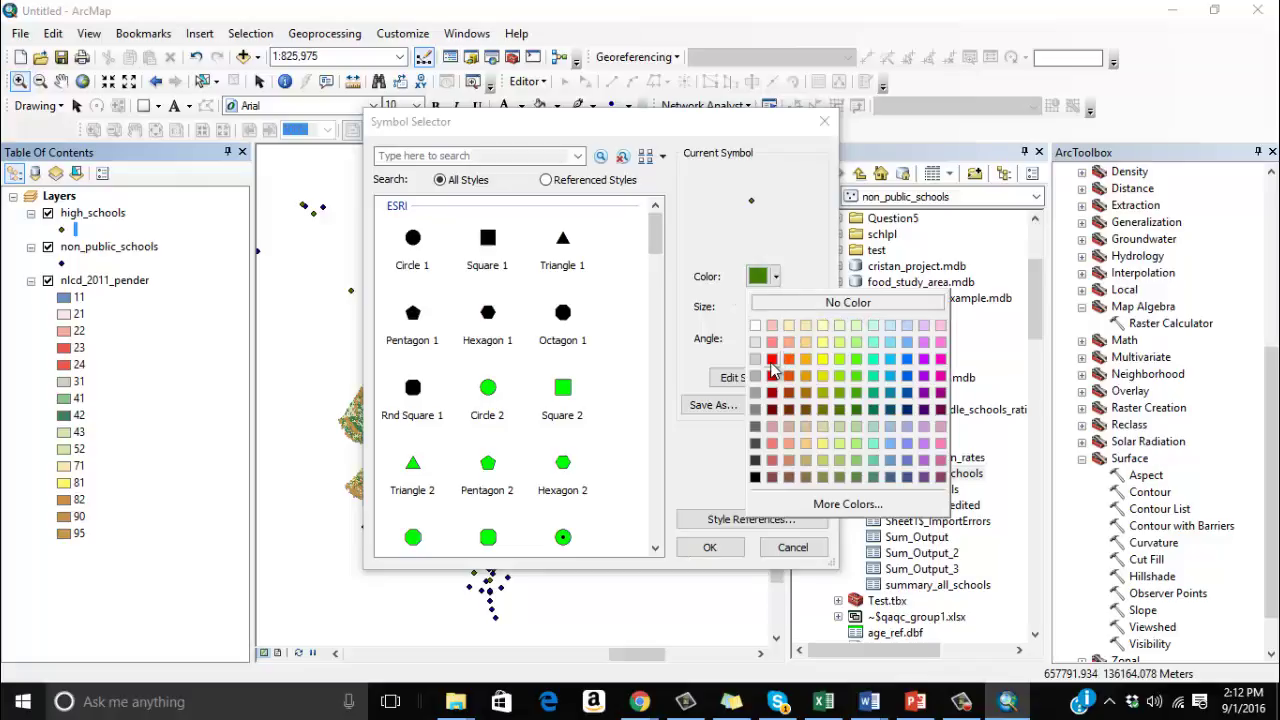
left_click(771, 362)
left_click(710, 547)
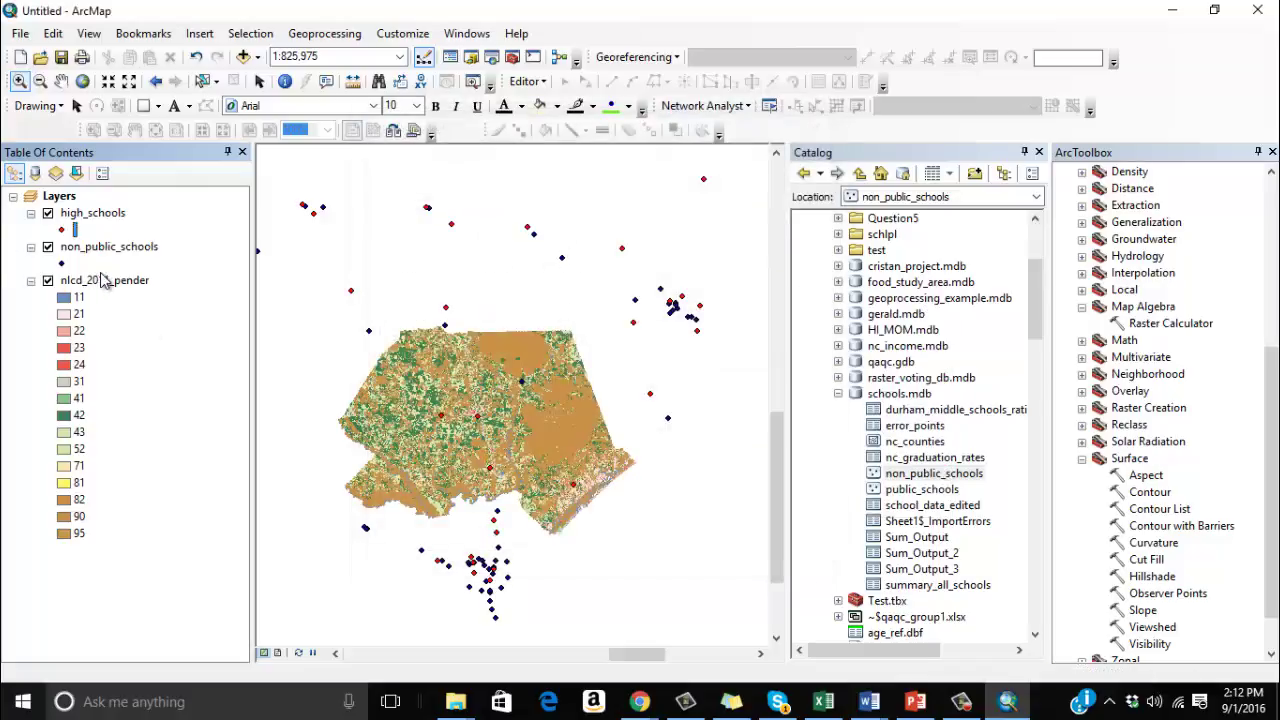
Step: Give non_public_schools the Square 1 symbol at size 10
left_click(62, 263)
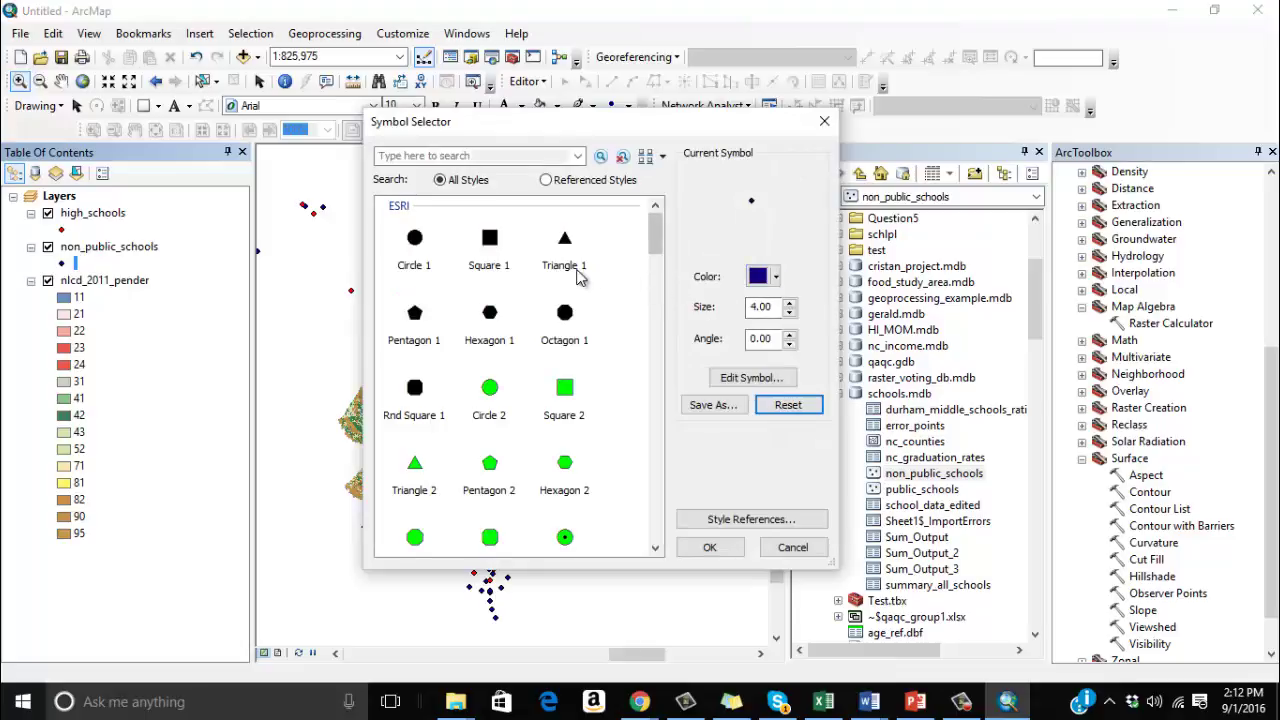
left_click(489, 245)
left_click(772, 306)
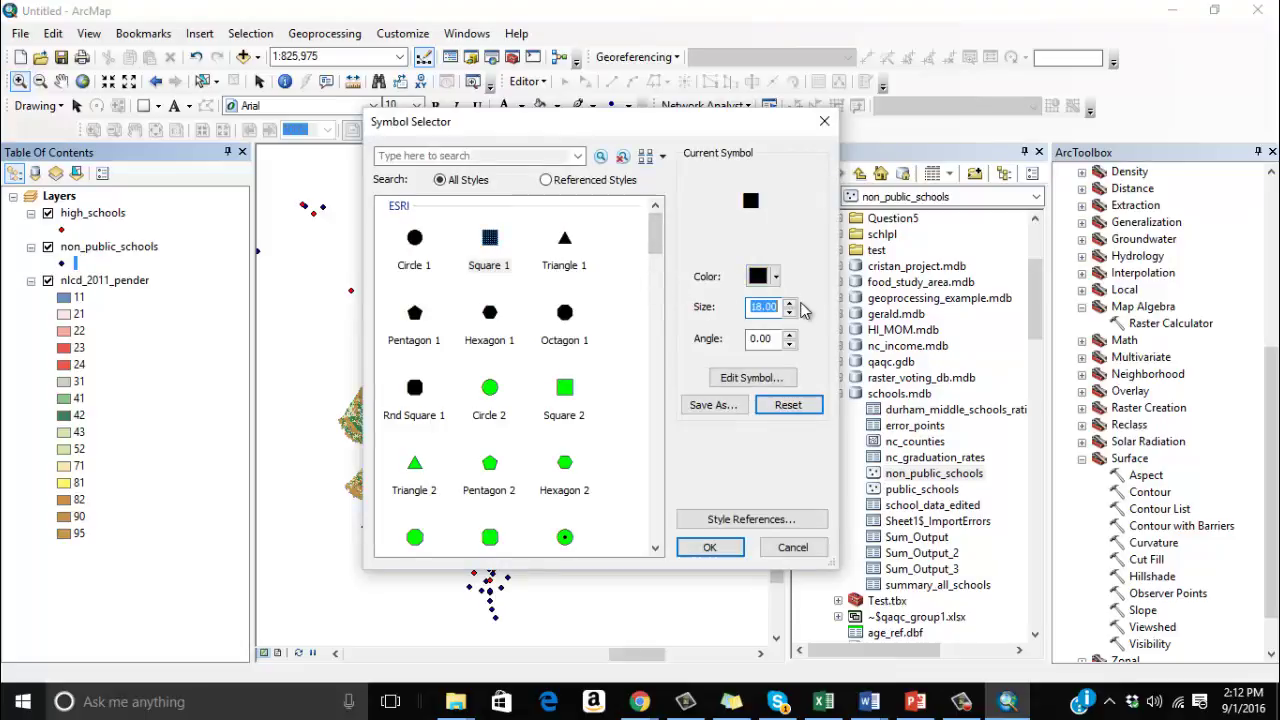
type("1")
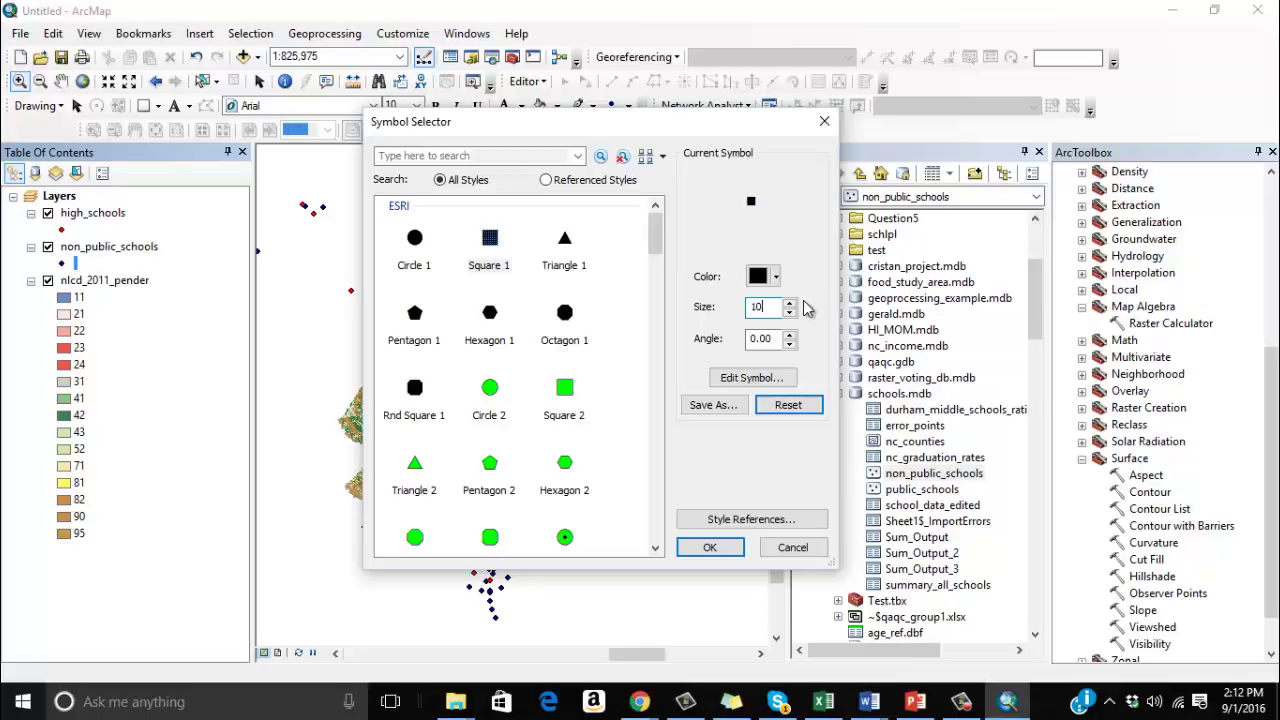
type("0")
key("Return")
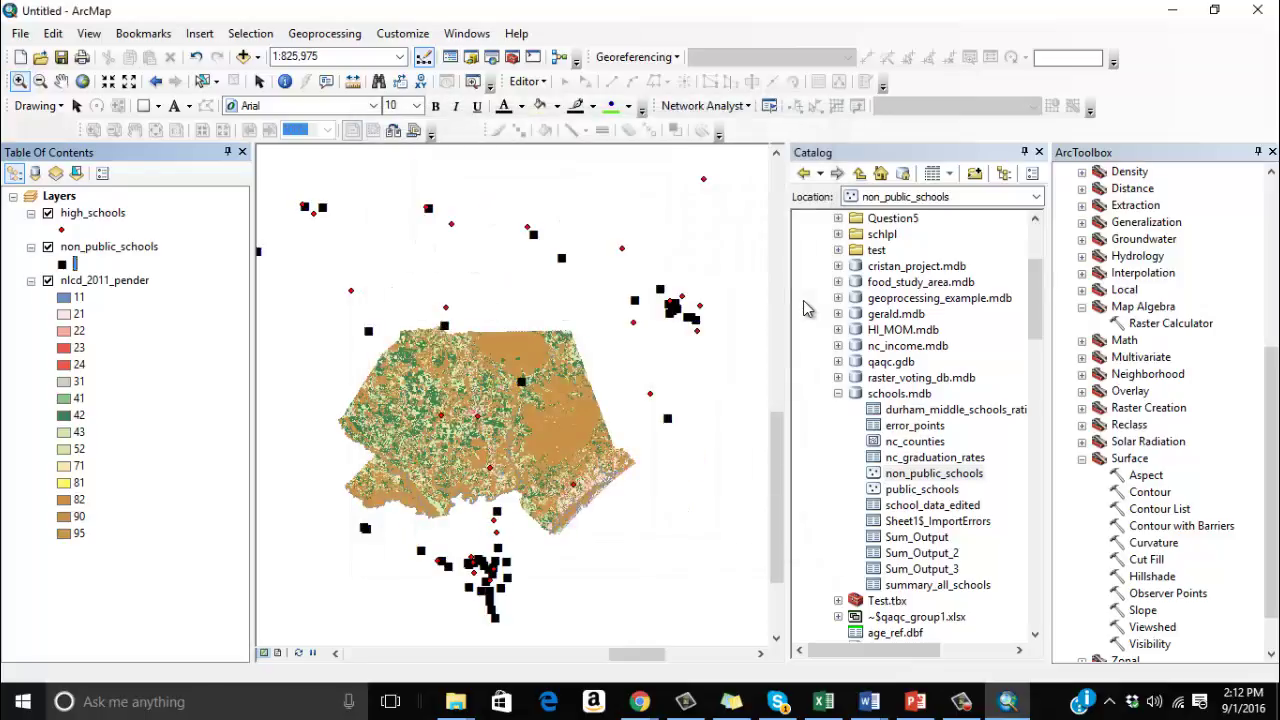
Step: Collapse the C:\Temp folder connection so it sits beside D:\ under Folder Connections
scroll(1038, 288, "up", 4)
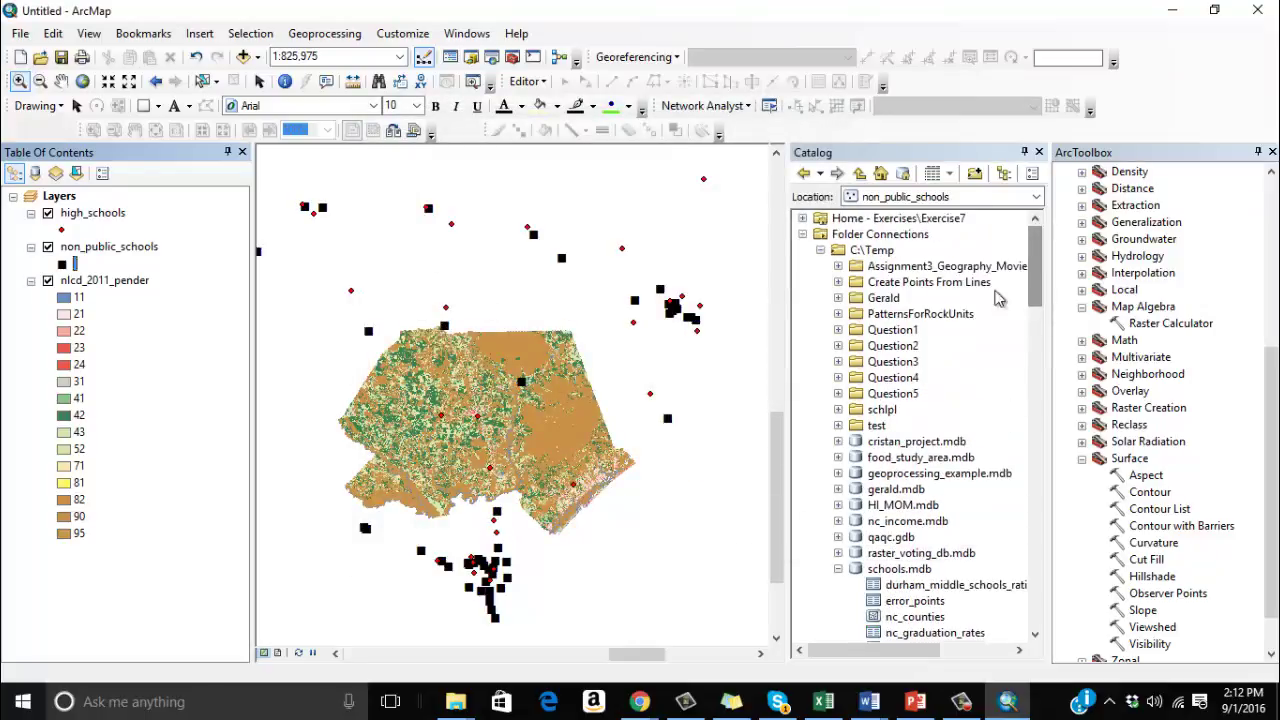
right_click(880, 234)
left_click(862, 250)
right_click(862, 250)
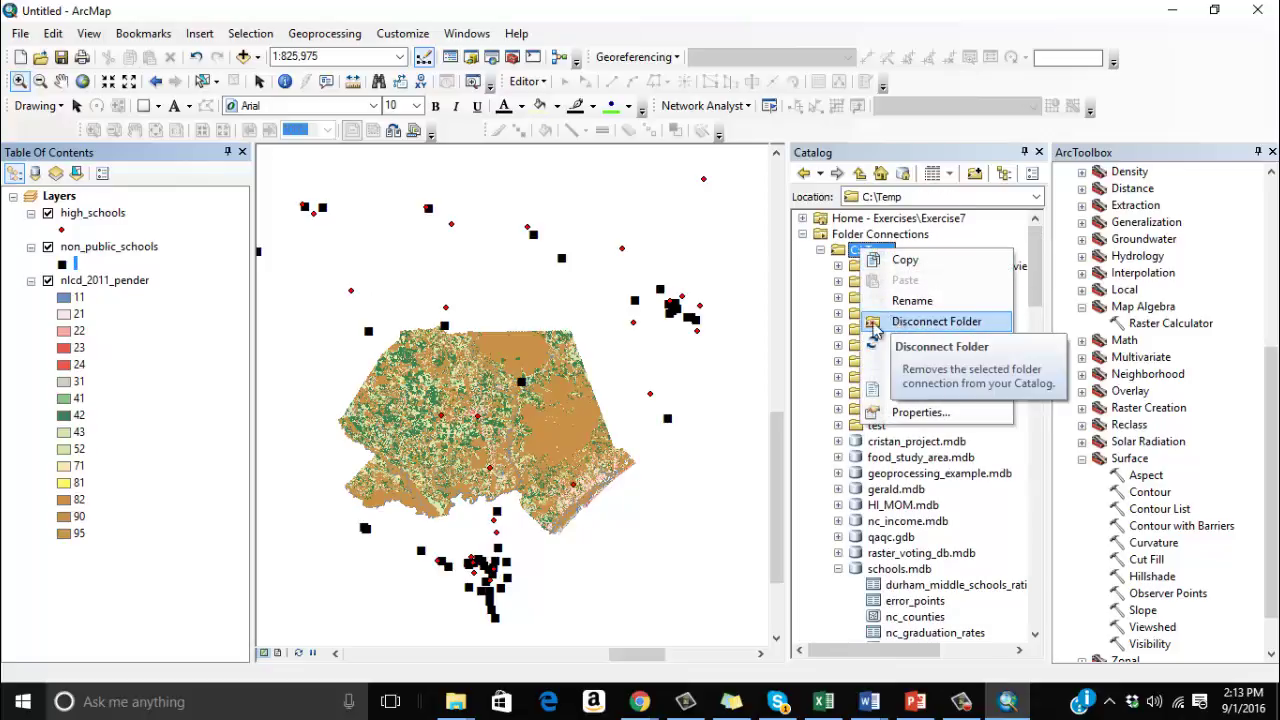
left_click(821, 250)
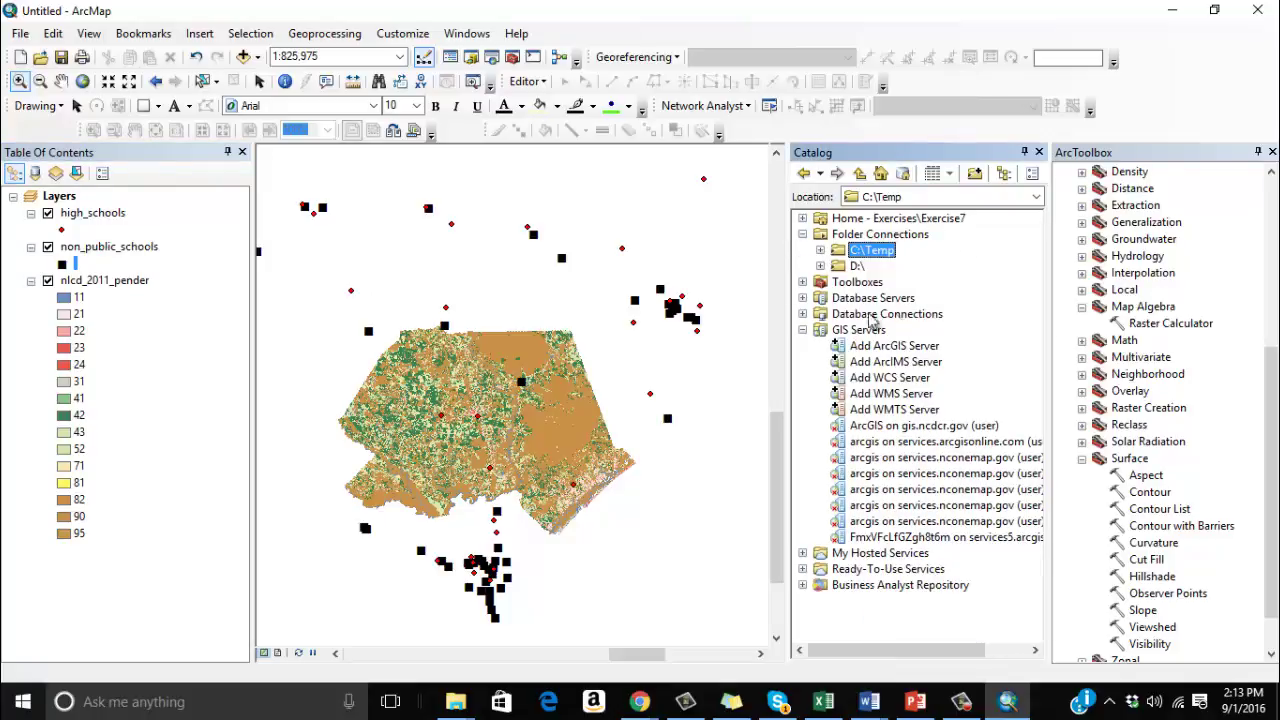